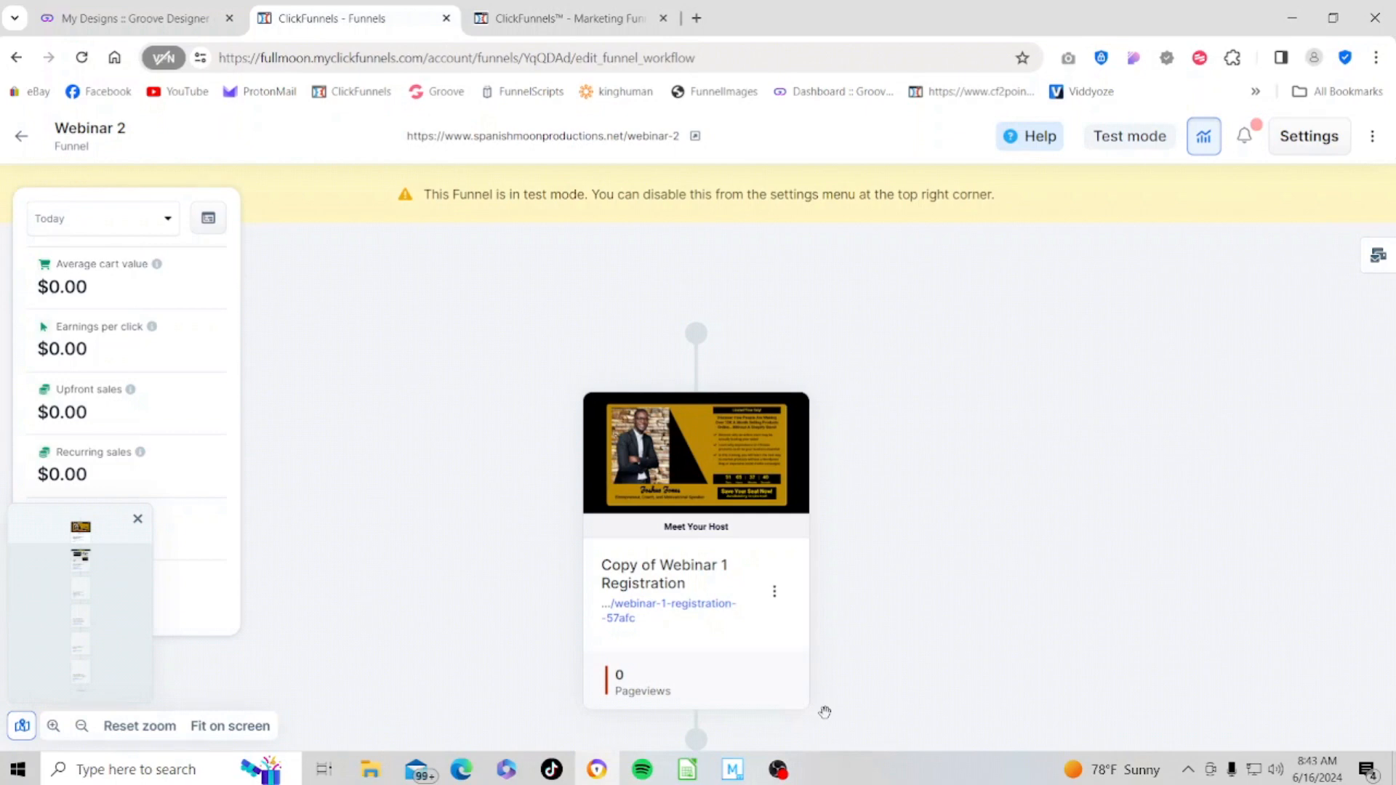
- Examine the pages in the Webinar 2 funnel, from the registration page through the order confirmation and replay pages
{"action": "scroll", "coordinate": [825, 712], "scroll_direction": "down", "scroll_amount": 10}
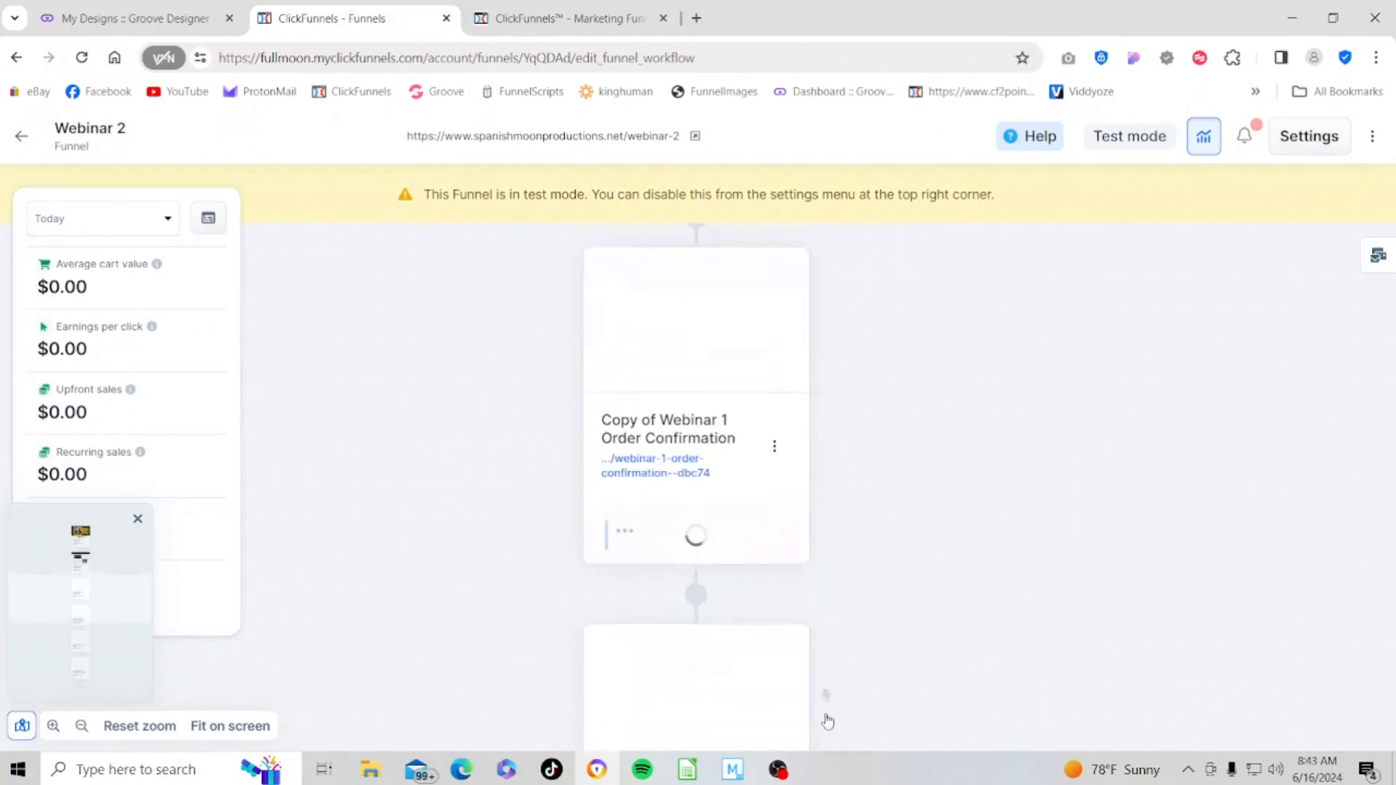
{"action": "scroll", "coordinate": [826, 716], "scroll_direction": "up", "scroll_amount": 6}
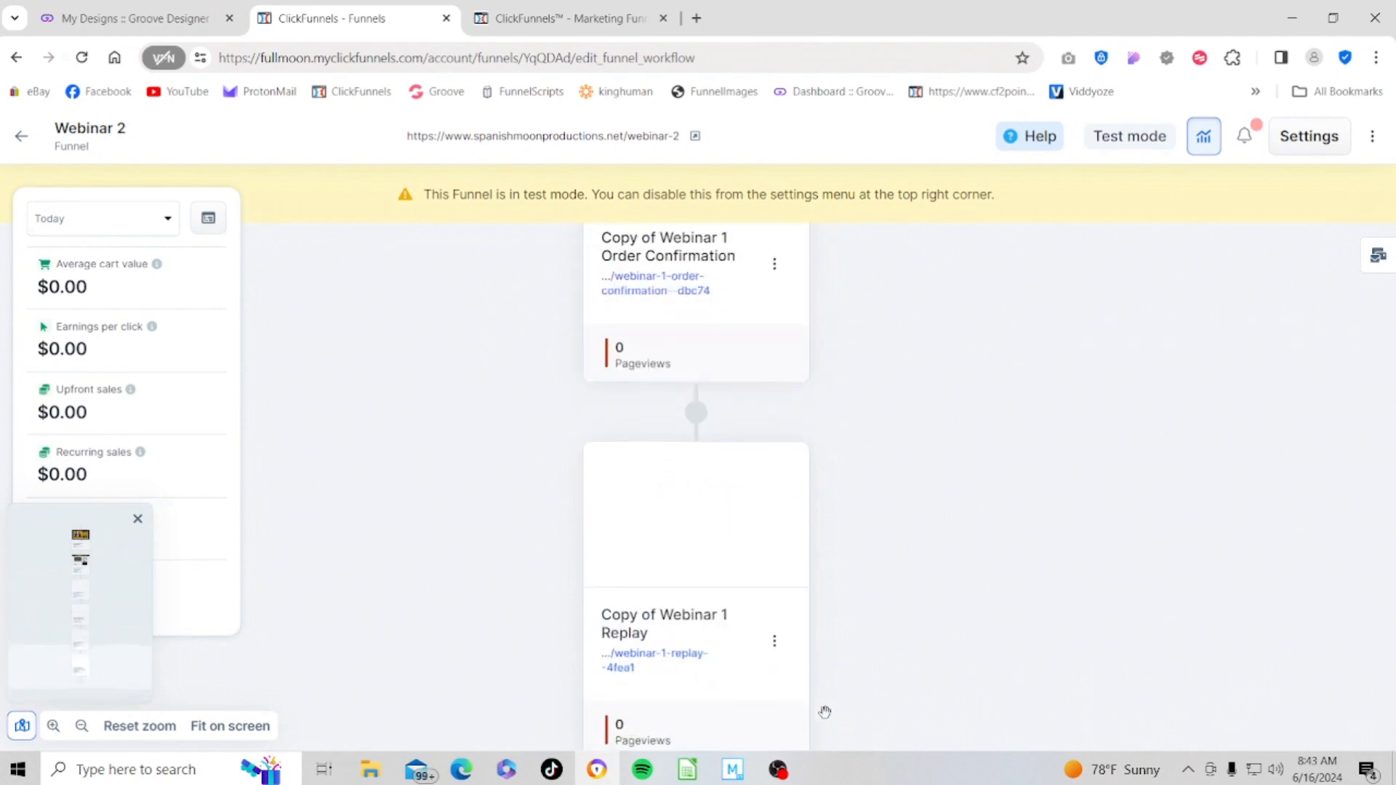
{"action": "scroll", "coordinate": [825, 713], "scroll_direction": "up", "scroll_amount": 5}
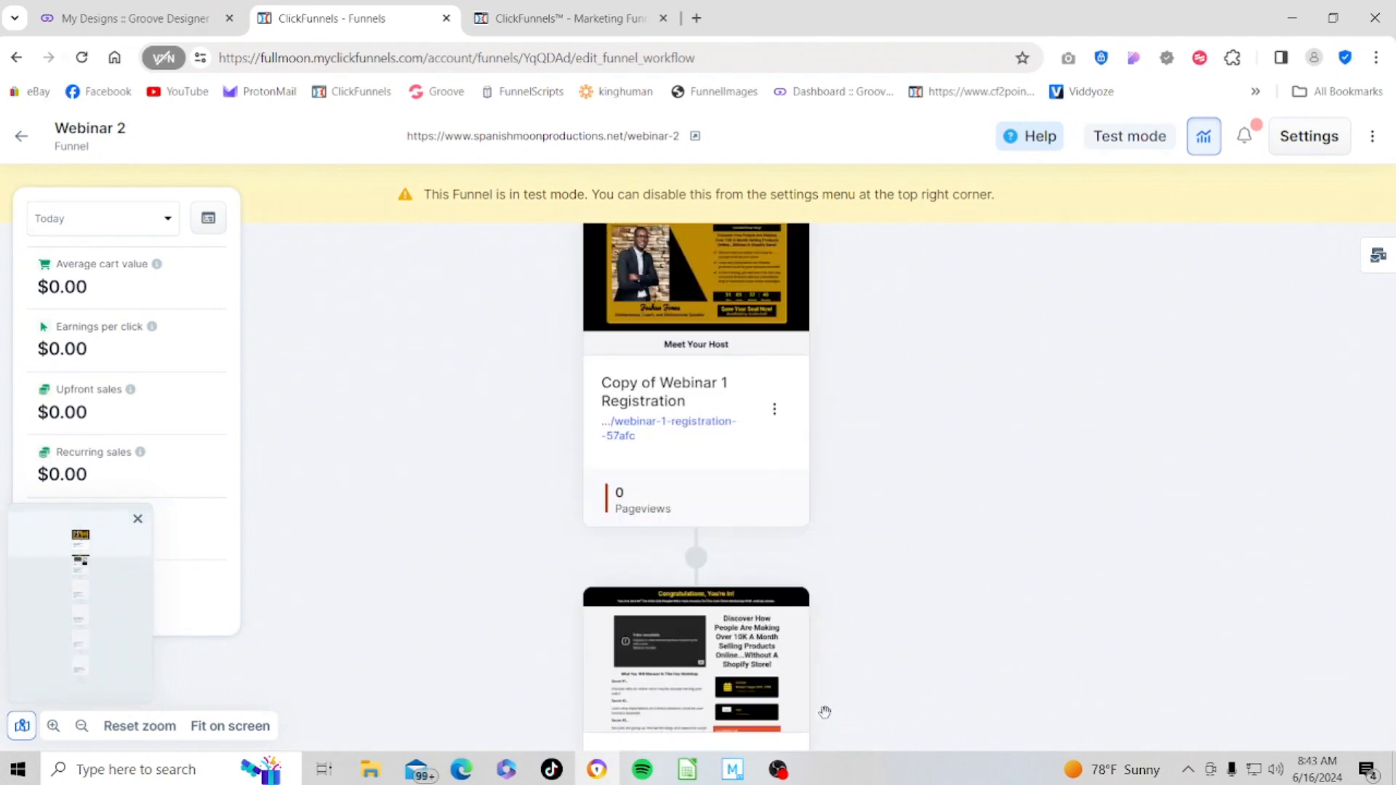
{"action": "scroll", "coordinate": [825, 713], "scroll_direction": "down", "scroll_amount": 1}
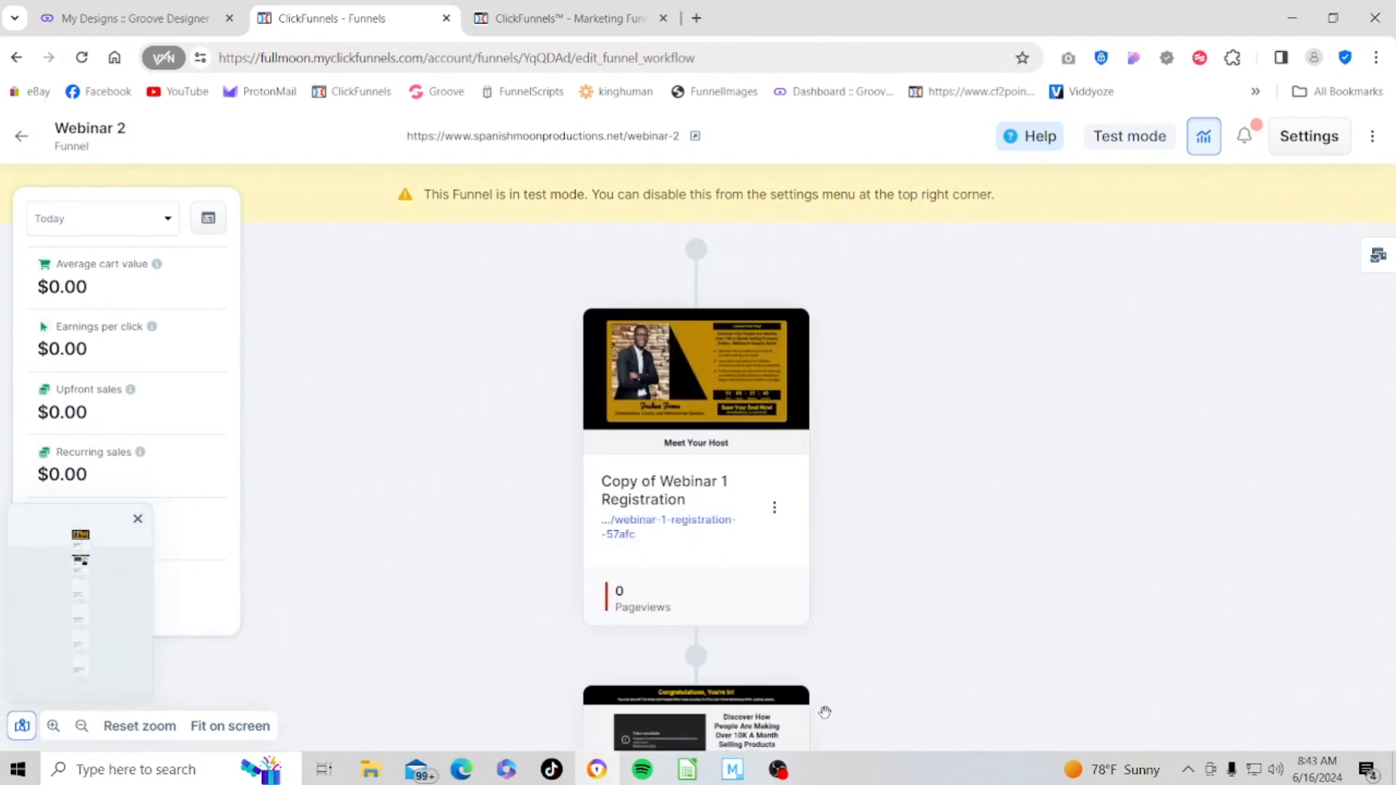
{"action": "scroll", "coordinate": [825, 712], "scroll_direction": "down", "scroll_amount": 3}
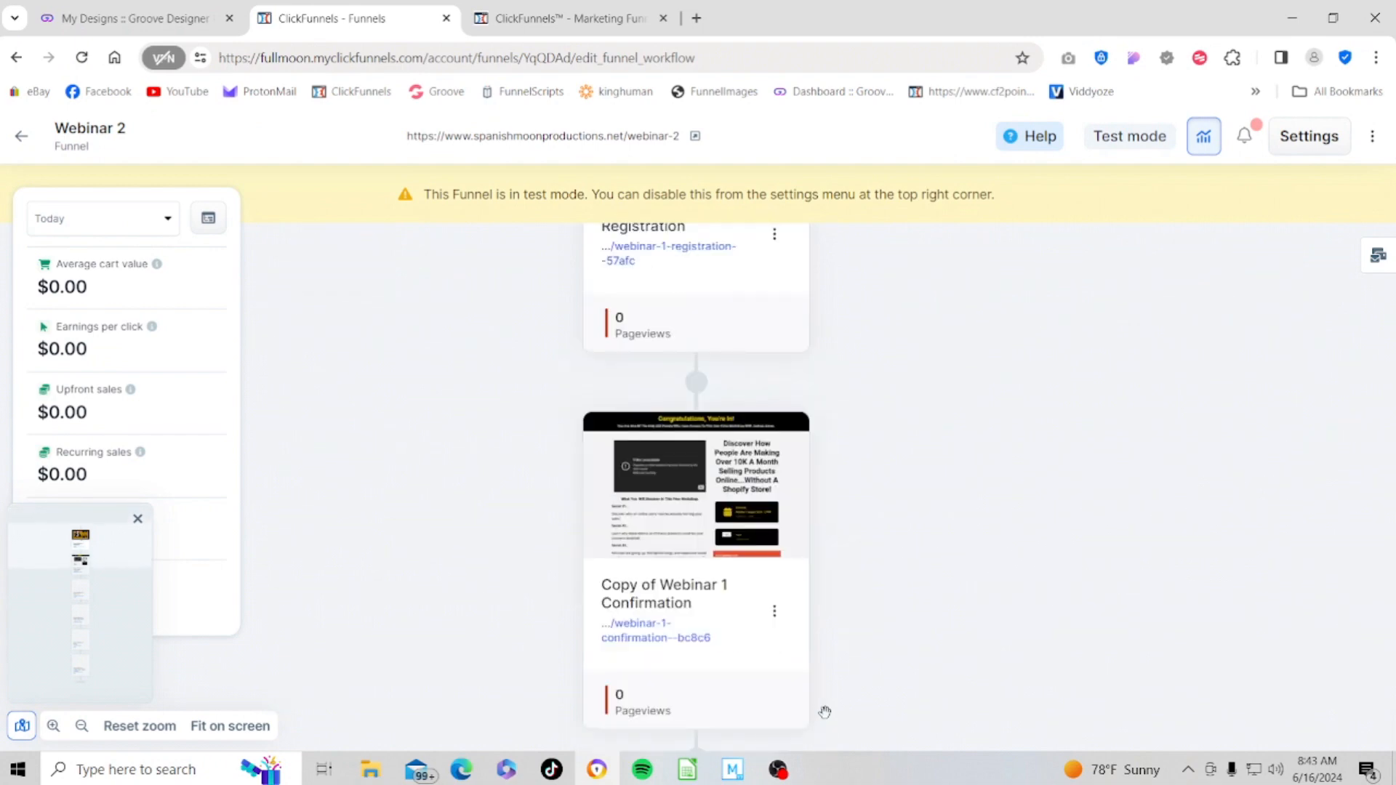
{"action": "scroll", "coordinate": [825, 713], "scroll_direction": "up", "scroll_amount": 1}
{"action": "scroll", "coordinate": [825, 713], "scroll_direction": "up", "scroll_amount": 1}
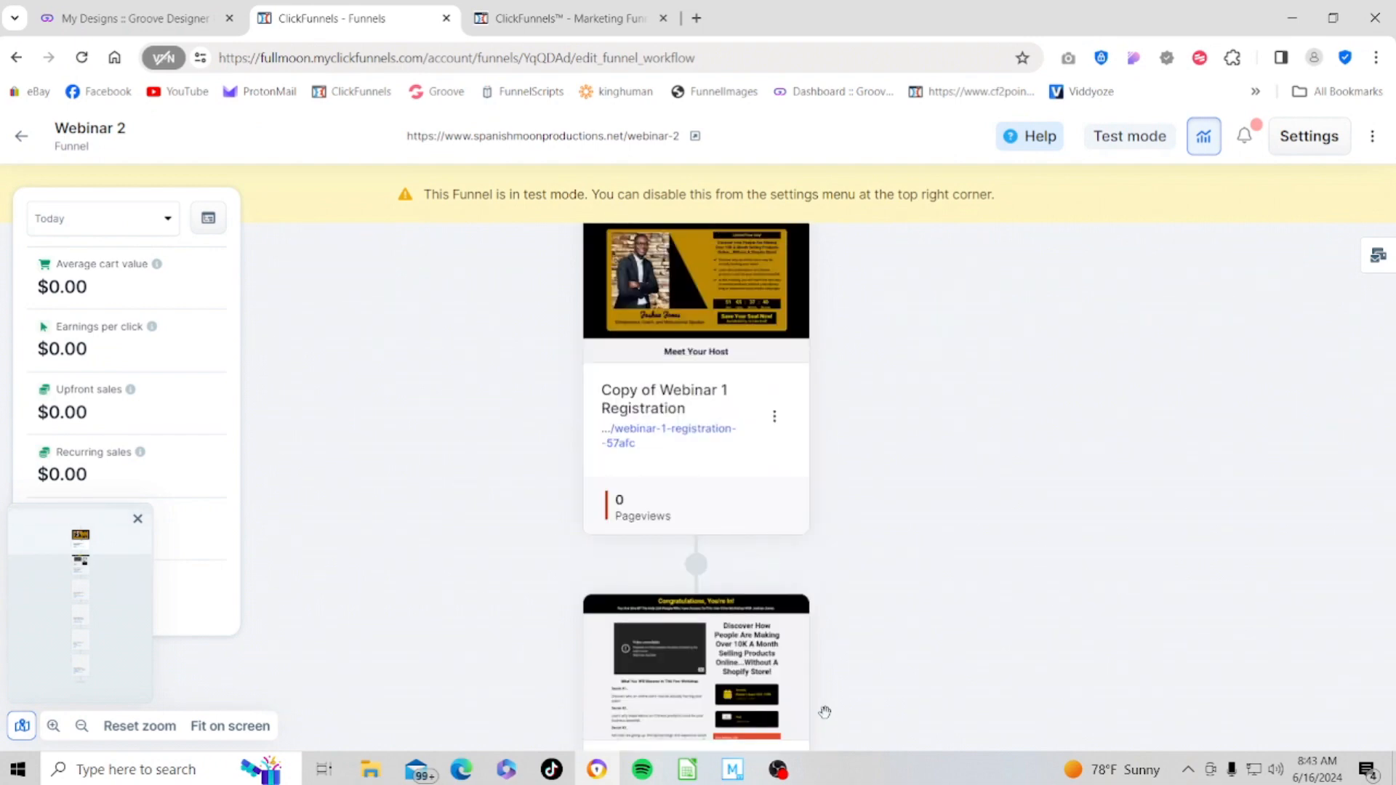
{"action": "scroll", "coordinate": [825, 713], "scroll_direction": "down", "scroll_amount": 2}
{"action": "scroll", "coordinate": [825, 712], "scroll_direction": "up", "scroll_amount": 3}
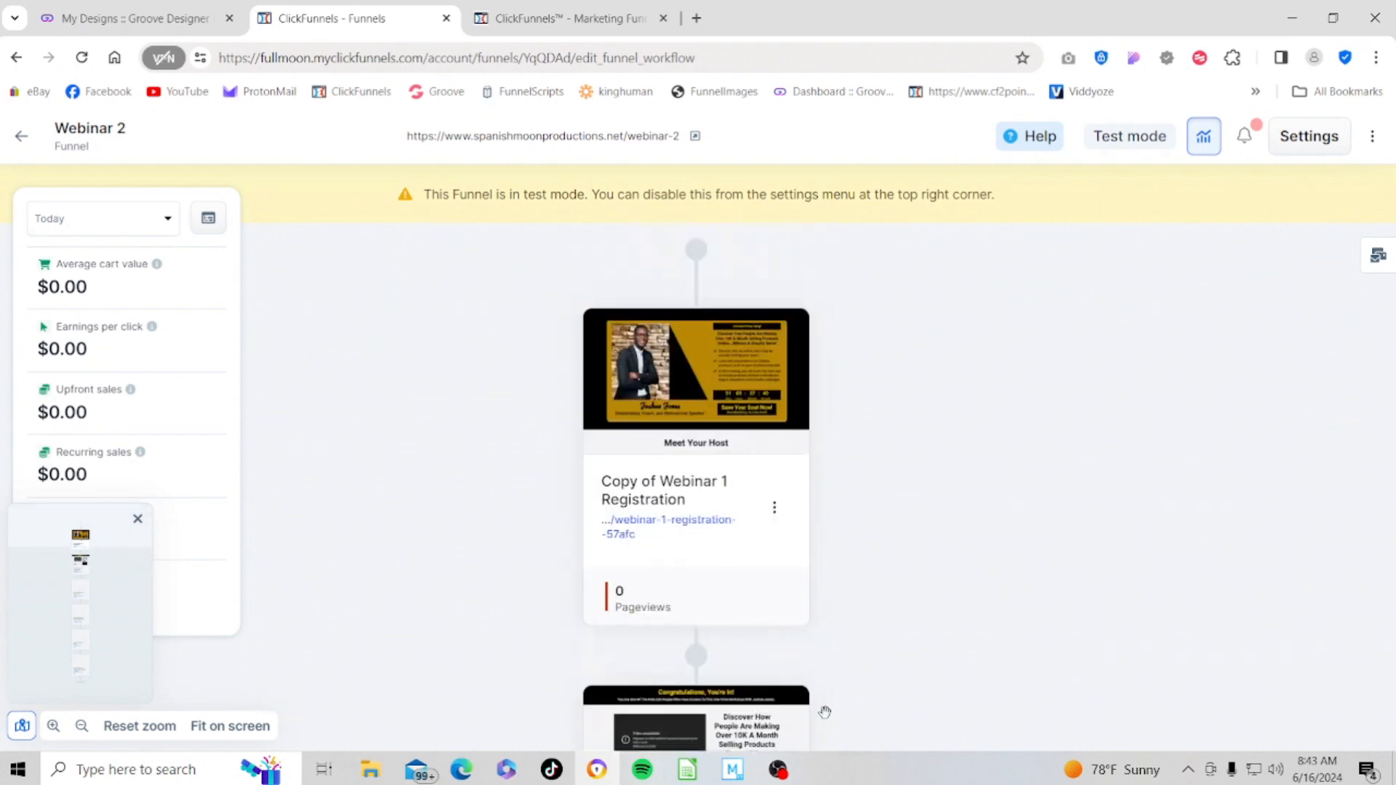
{"action": "scroll", "coordinate": [825, 713], "scroll_direction": "up", "scroll_amount": 1}
{"action": "scroll", "coordinate": [825, 713], "scroll_direction": "down", "scroll_amount": 1}
{"action": "mouse_move", "coordinate": [665, 373]}
{"action": "mouse_move", "coordinate": [772, 388]}
{"action": "scroll", "coordinate": [901, 519], "scroll_direction": "down", "scroll_amount": 1}
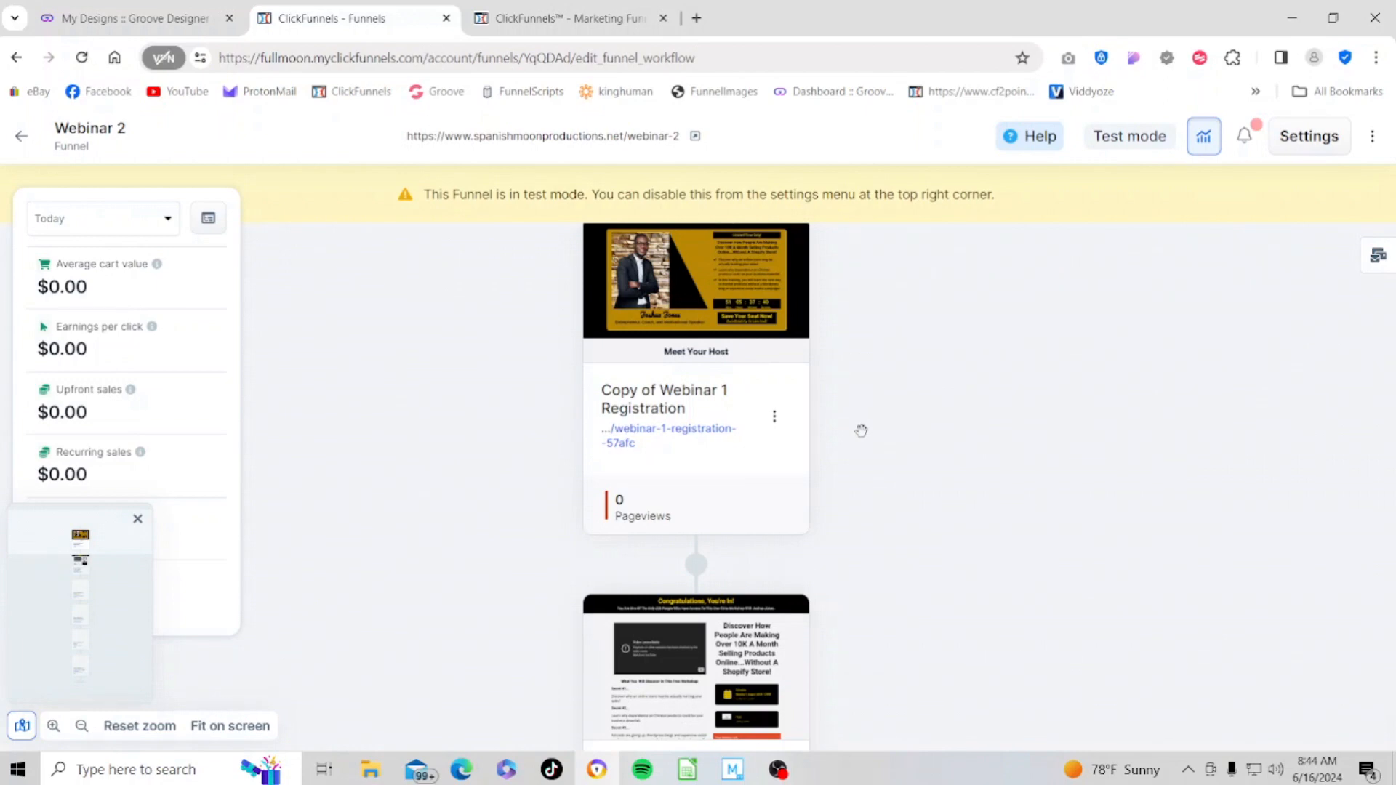
{"action": "scroll", "coordinate": [861, 430], "scroll_direction": "up", "scroll_amount": 1}
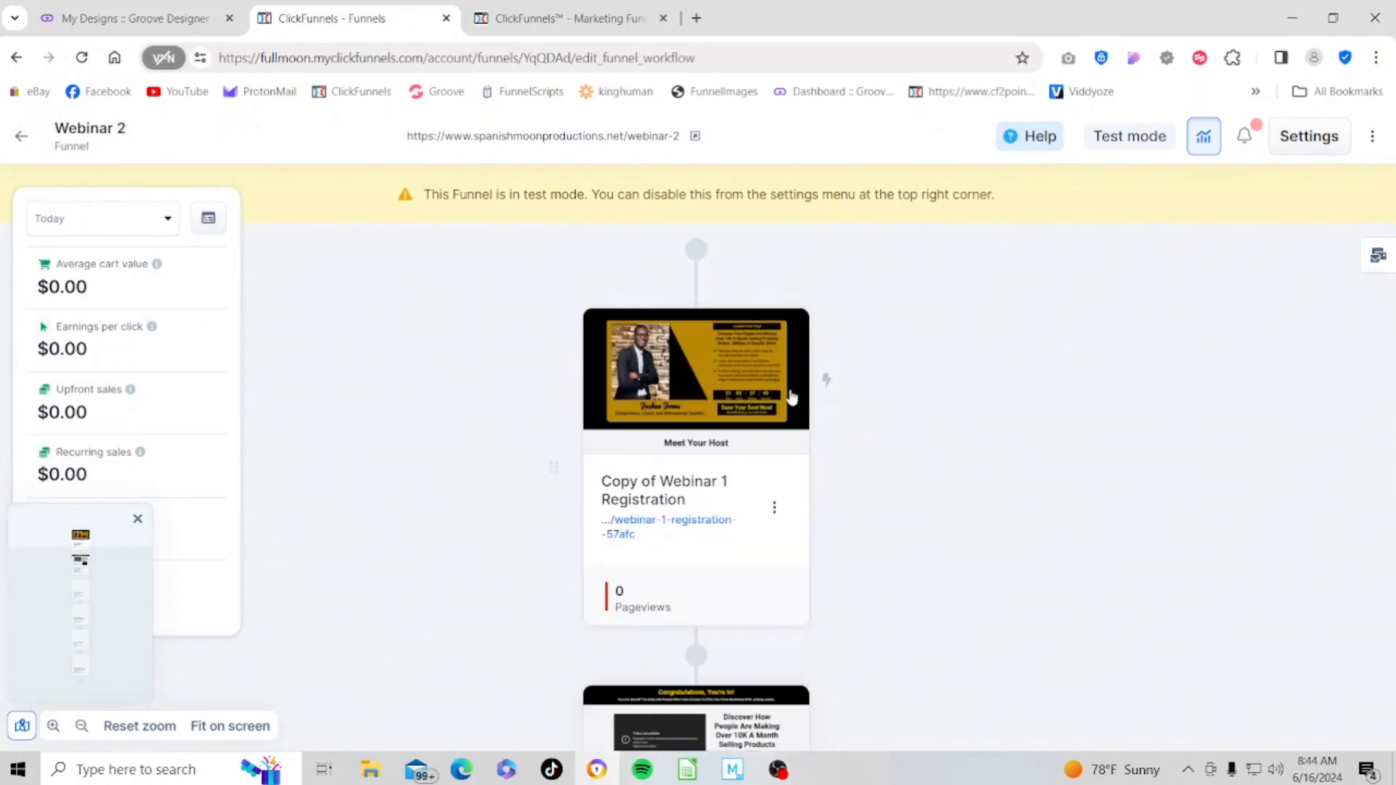
- Create a split test for the Copy of Webinar 1 Registration page using a duplicate of that page
{"action": "scroll", "coordinate": [790, 395], "scroll_direction": "down", "scroll_amount": 1}
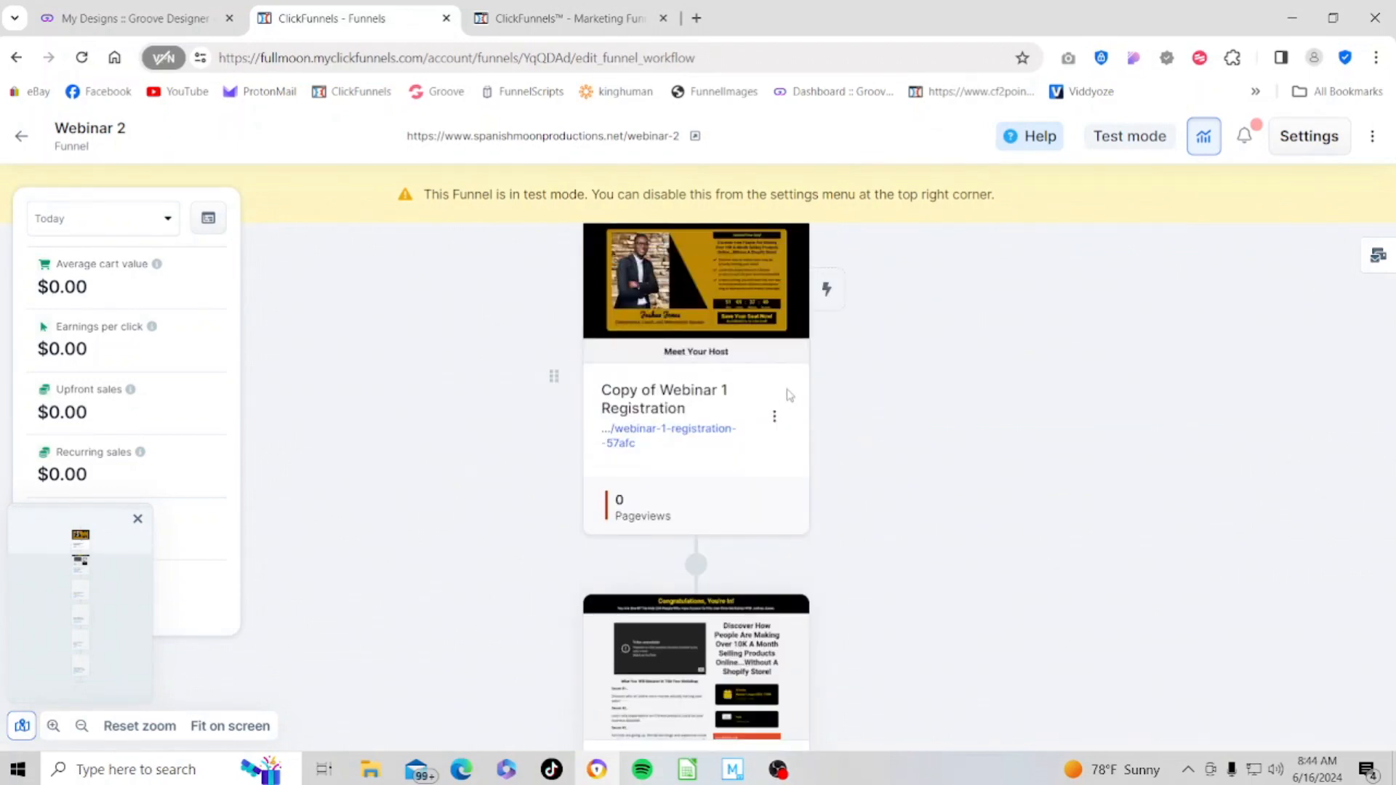
{"action": "scroll", "coordinate": [790, 400], "scroll_direction": "down", "scroll_amount": 1}
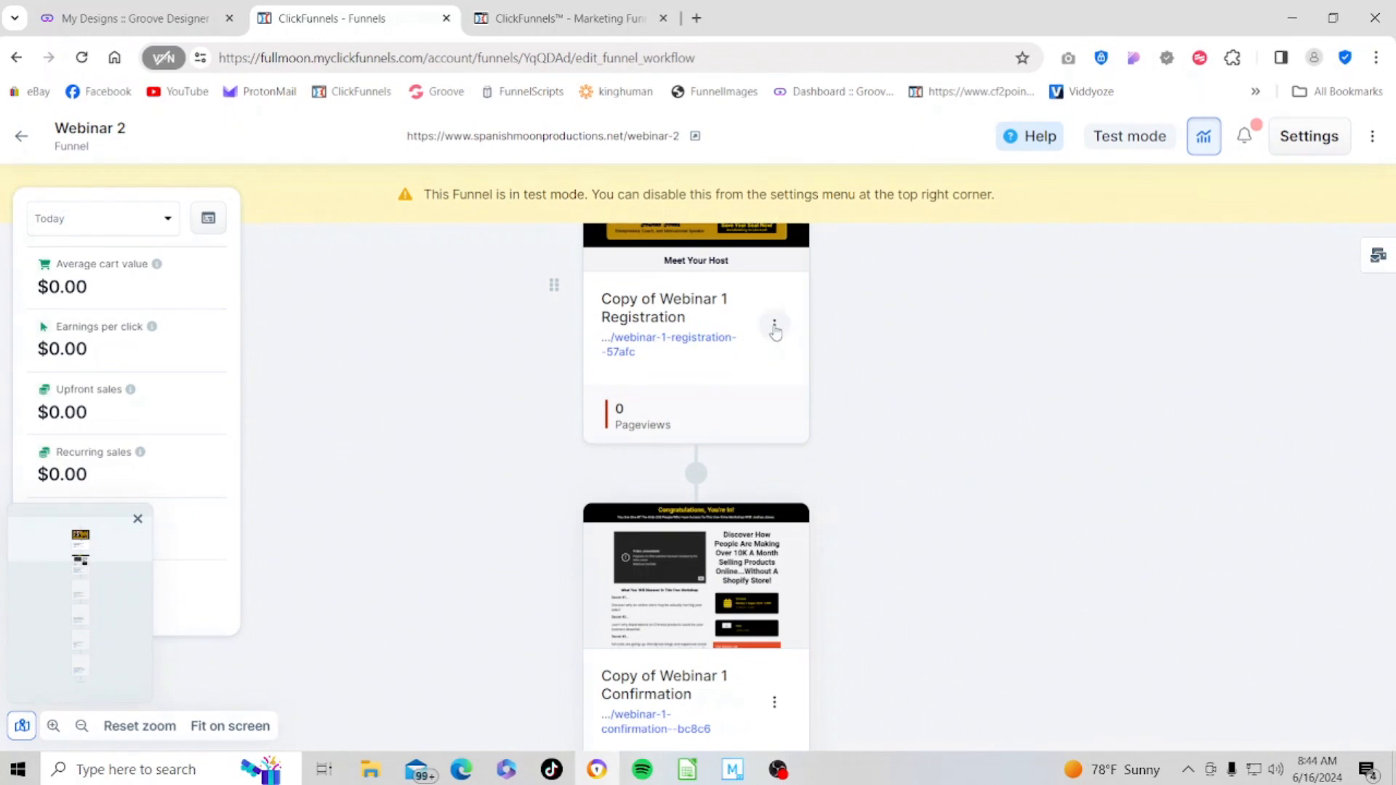
{"action": "left_click", "coordinate": [774, 328]}
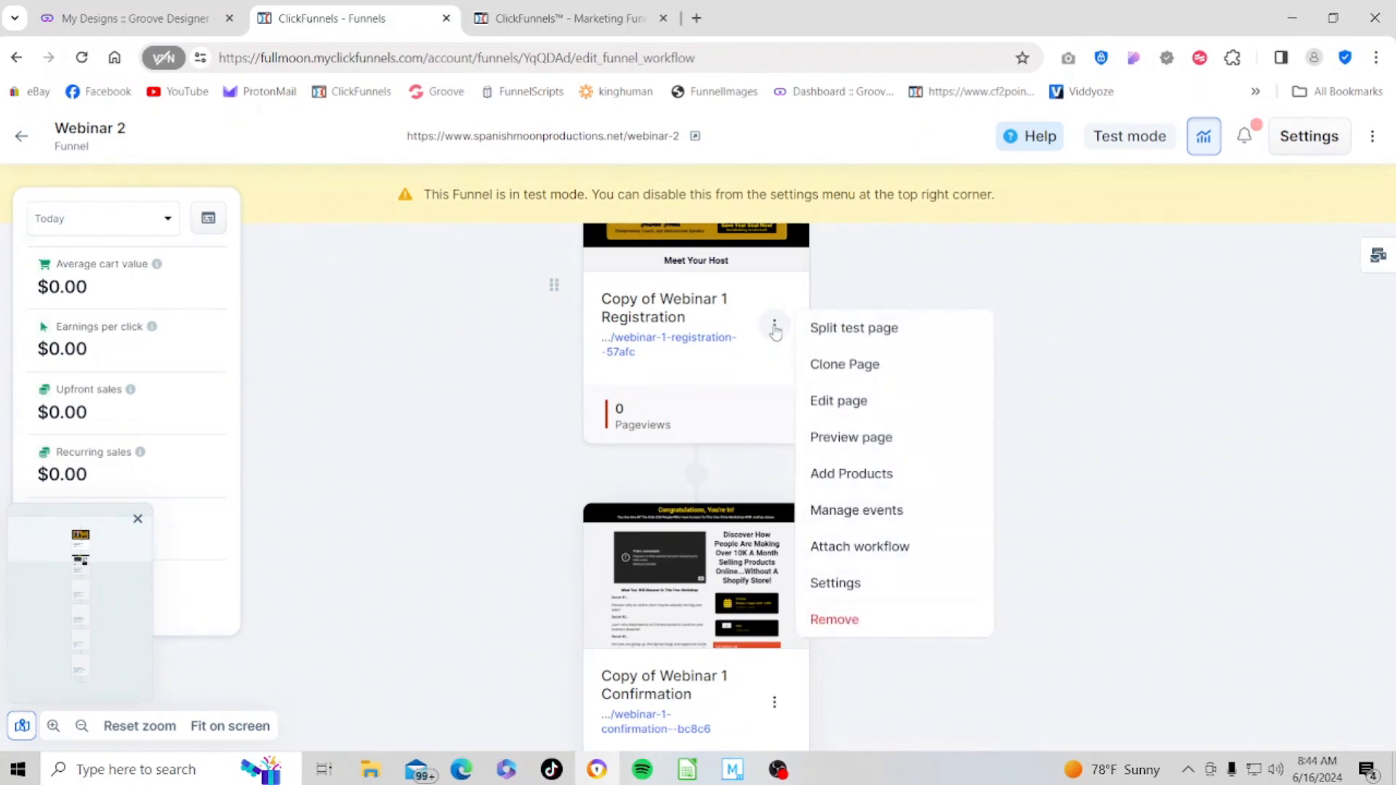
{"action": "left_click", "coordinate": [857, 334]}
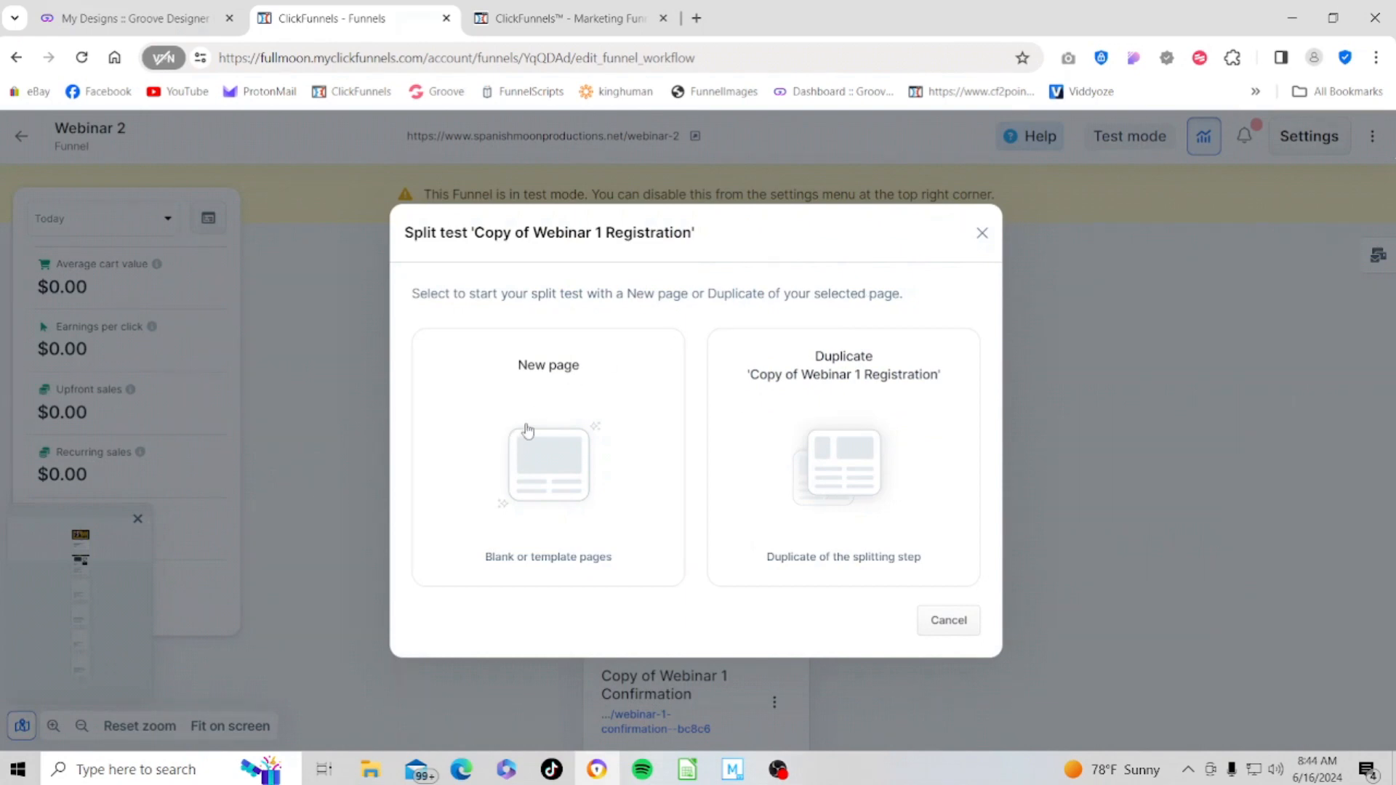
{"action": "left_click", "coordinate": [861, 408]}
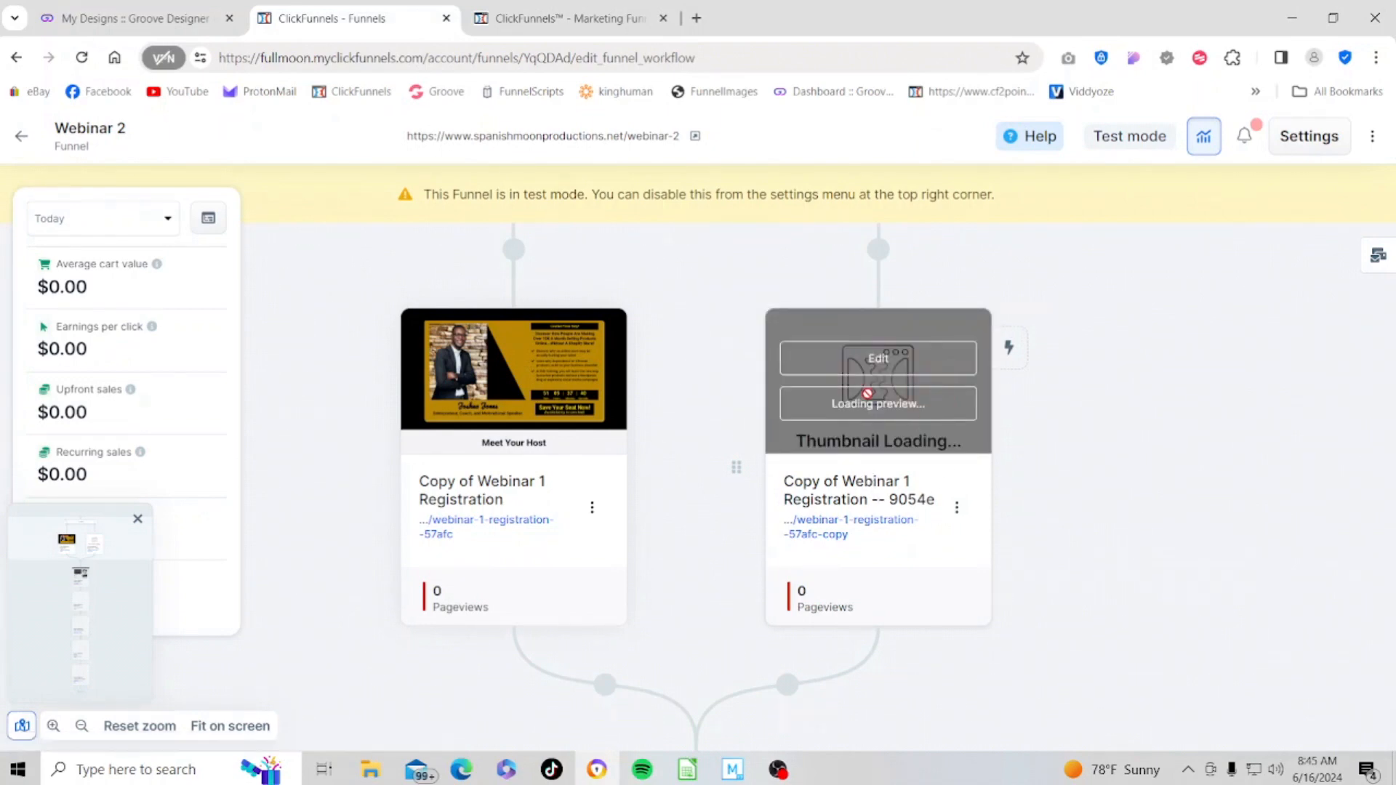
- Open the duplicated registration page in the page editor and return to the funnel workflow
{"action": "left_click", "coordinate": [866, 368]}
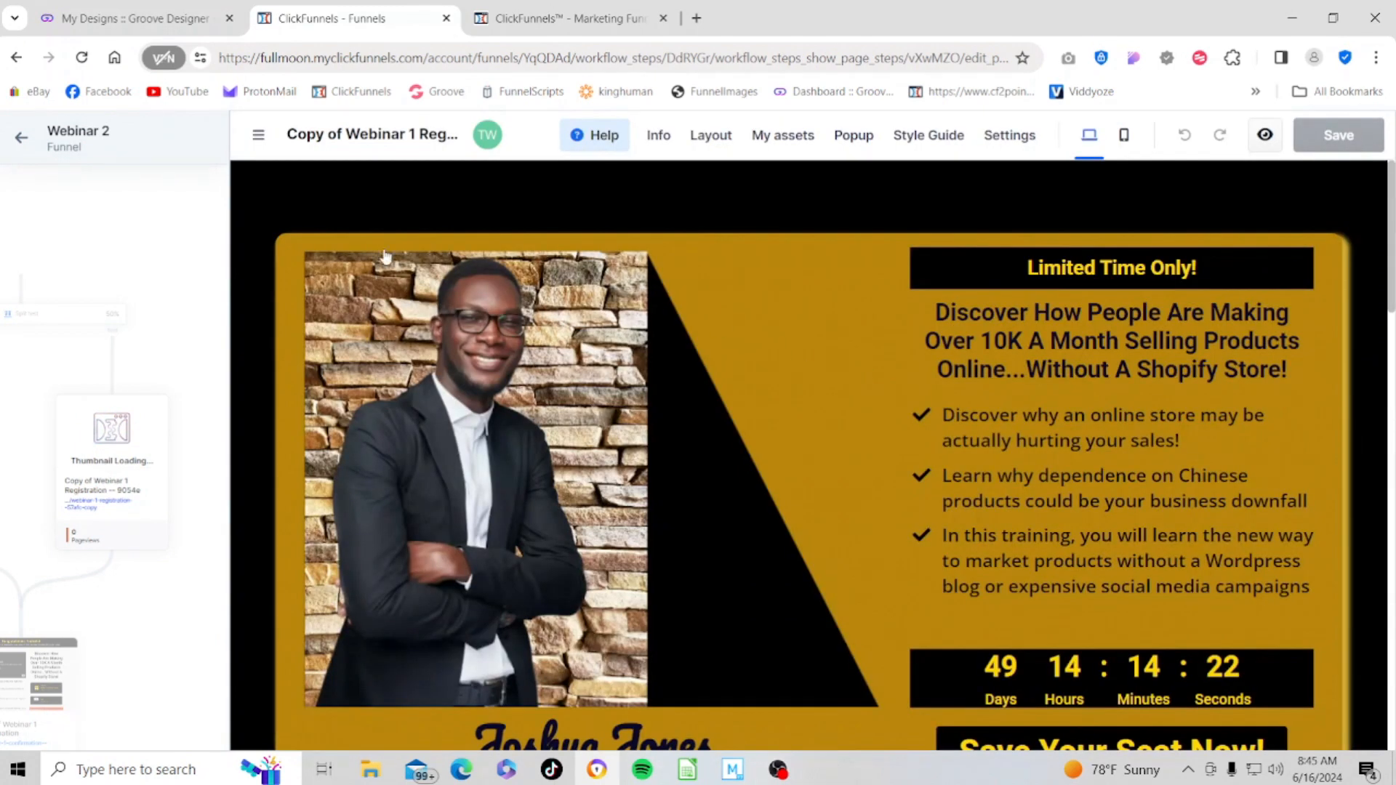
{"action": "left_click", "coordinate": [21, 140]}
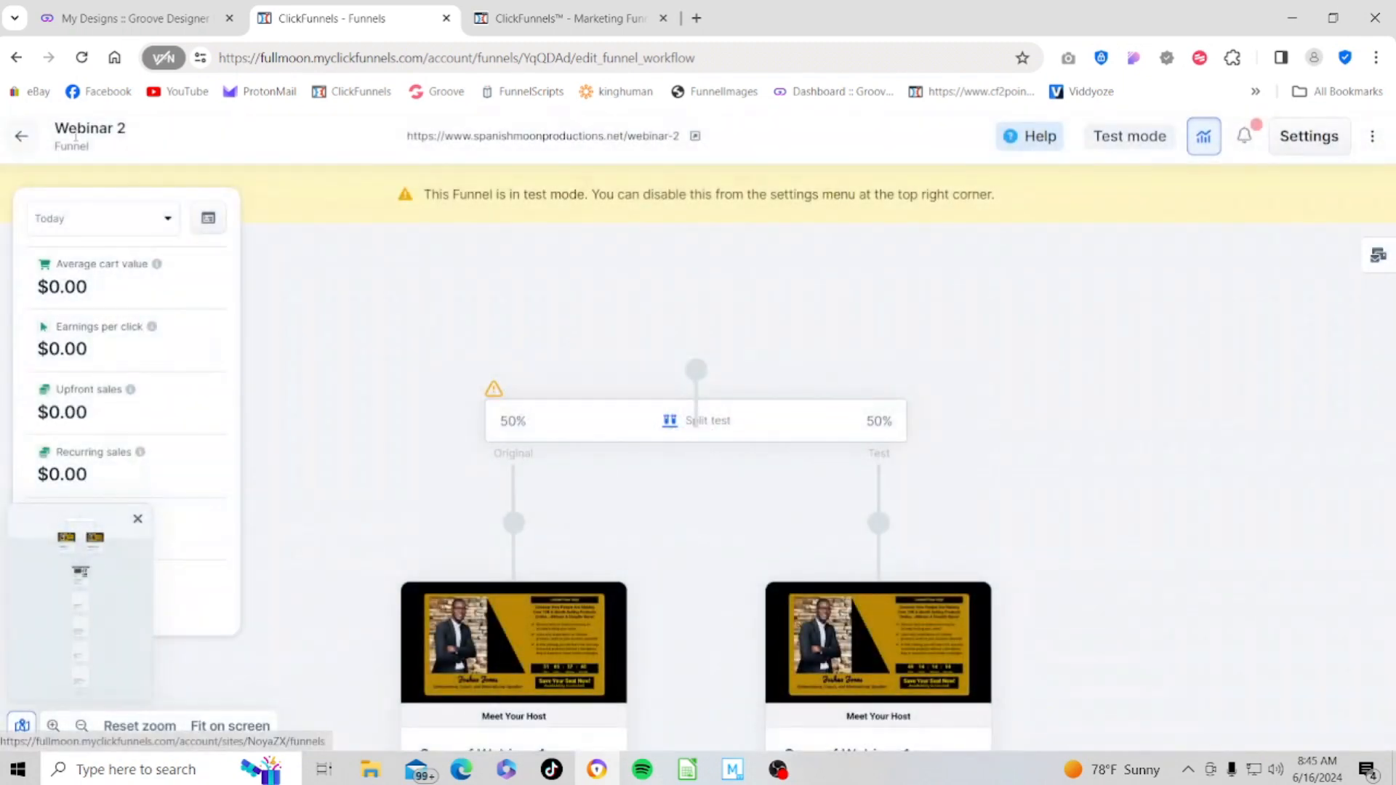
- Try a traffic split of 25% original and 75% test, and move it back to 50% each
{"action": "left_click", "coordinate": [808, 430]}
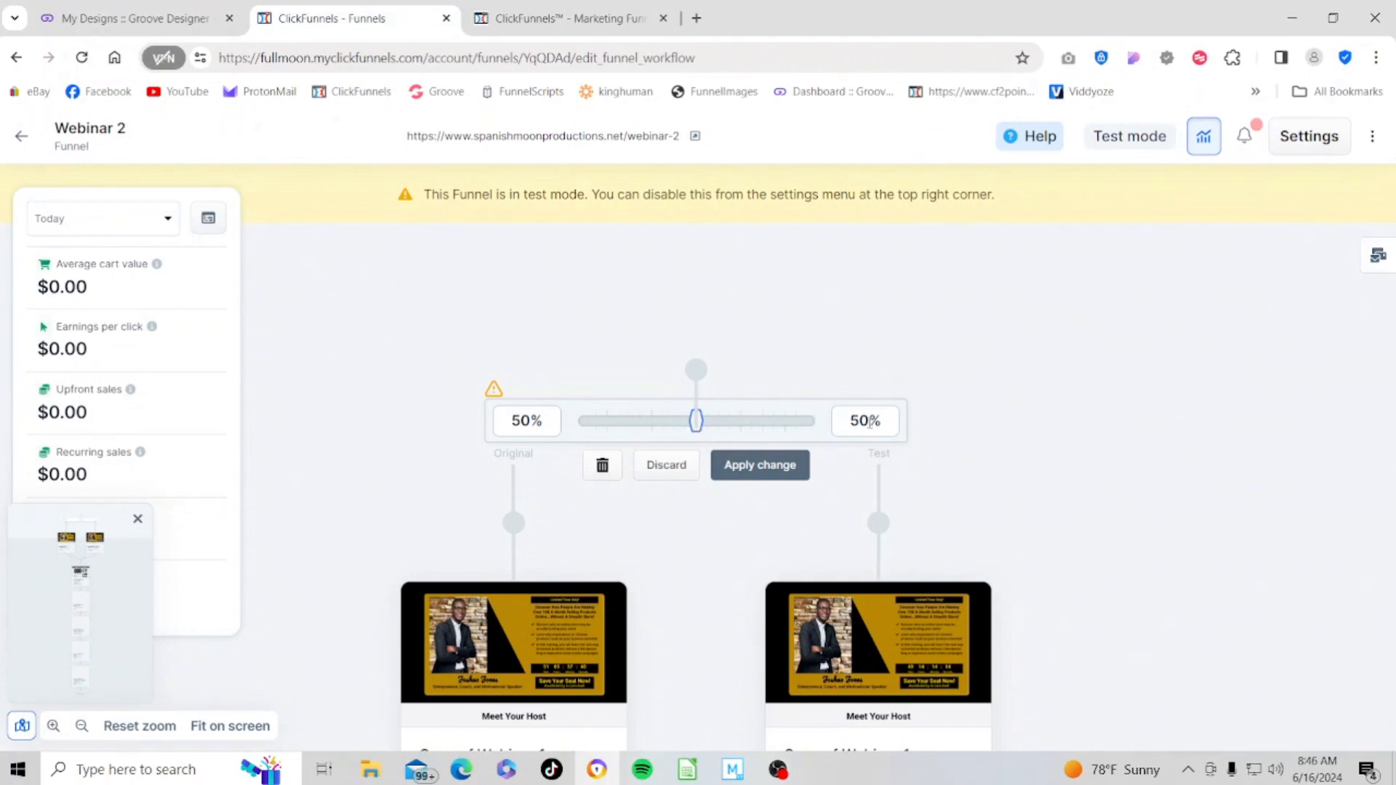
{"action": "mouse_move", "coordinate": [552, 617]}
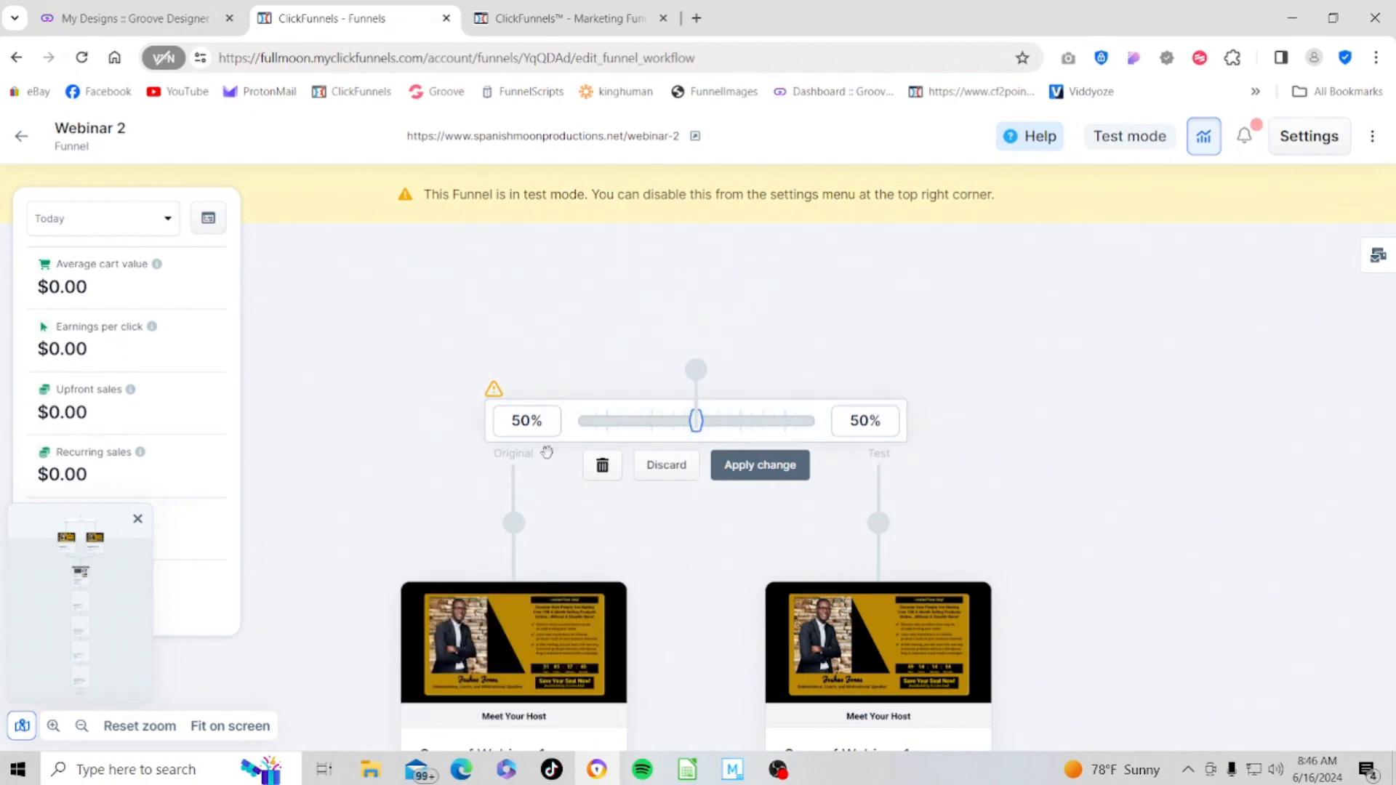
{"action": "mouse_move", "coordinate": [500, 609]}
{"action": "mouse_move", "coordinate": [904, 630]}
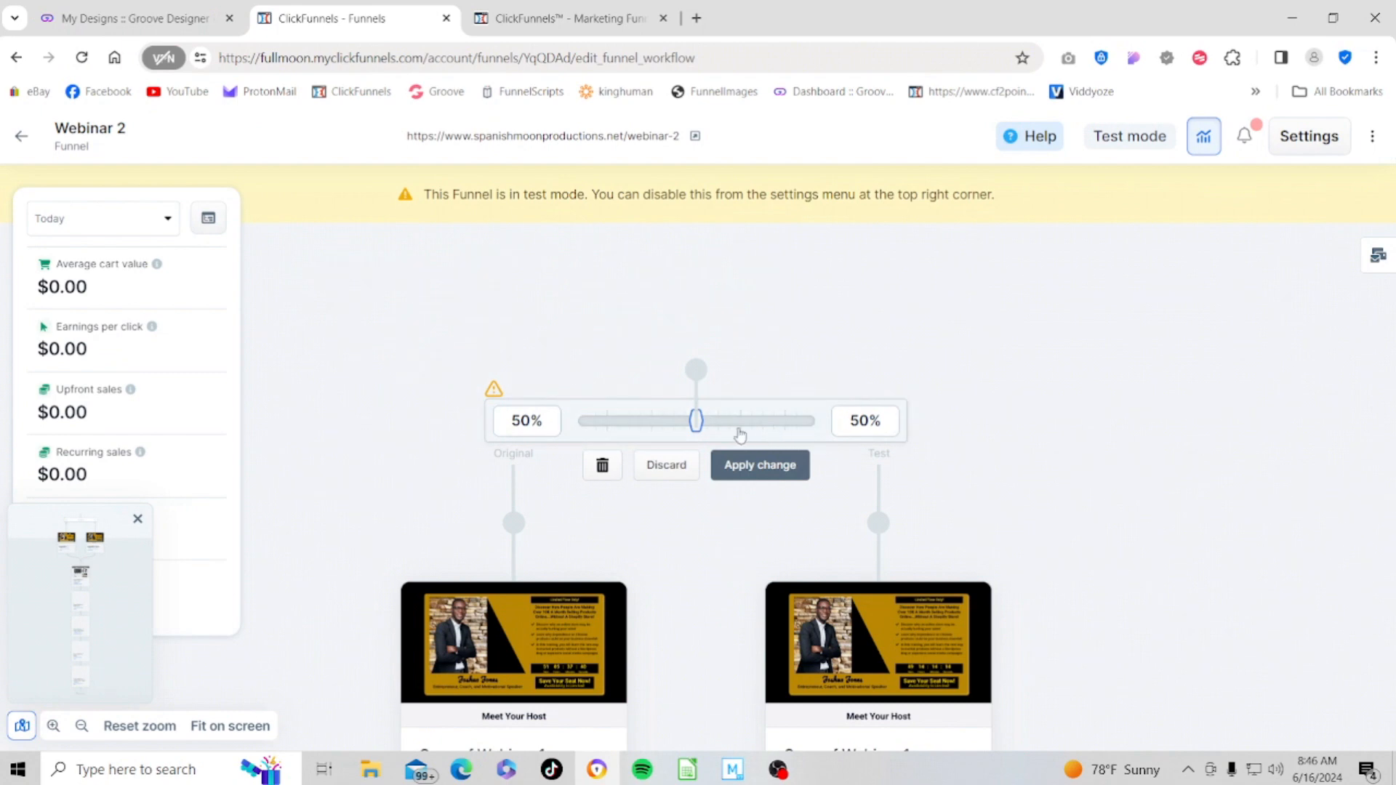
{"action": "left_click_drag", "start_coordinate": [699, 423], "coordinate": [750, 439]}
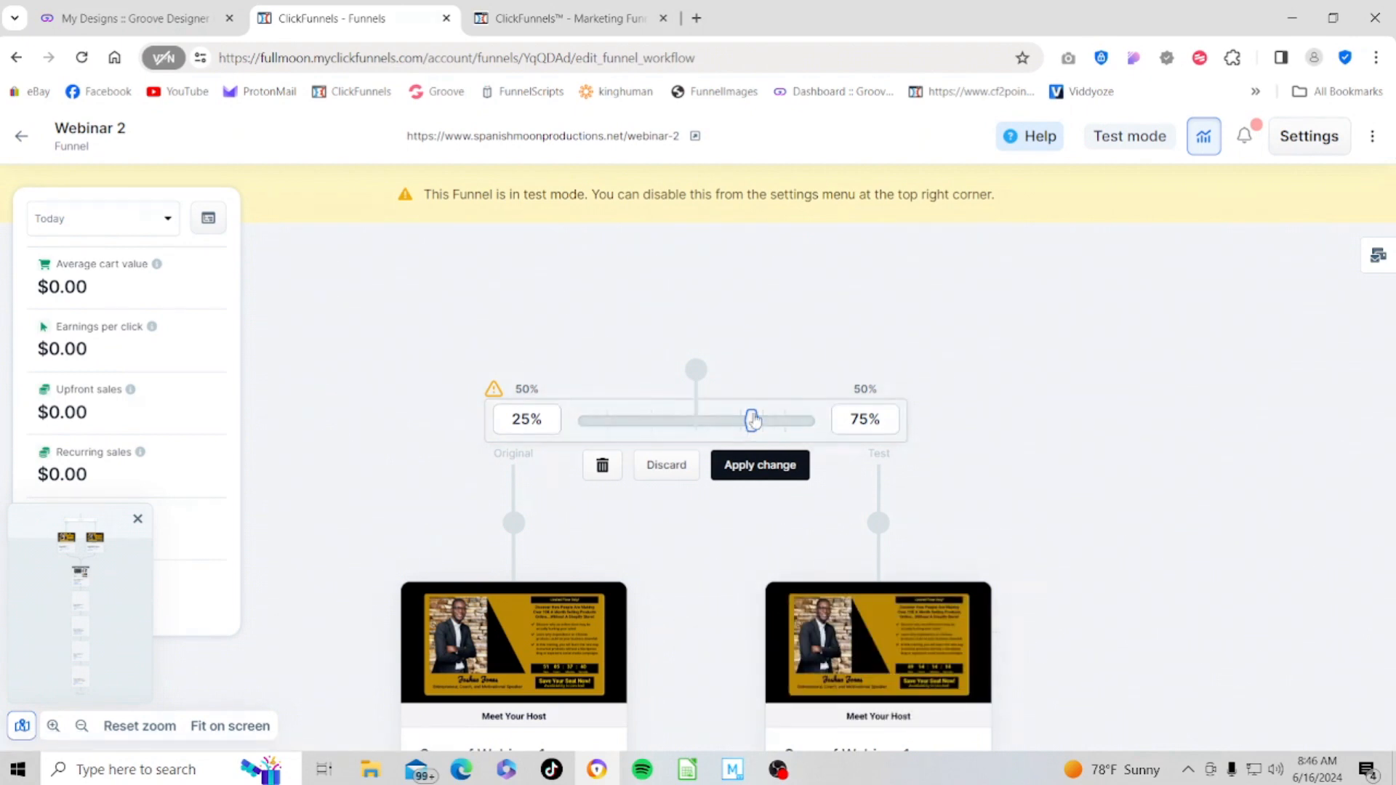
{"action": "left_click_drag", "start_coordinate": [754, 420], "coordinate": [696, 420]}
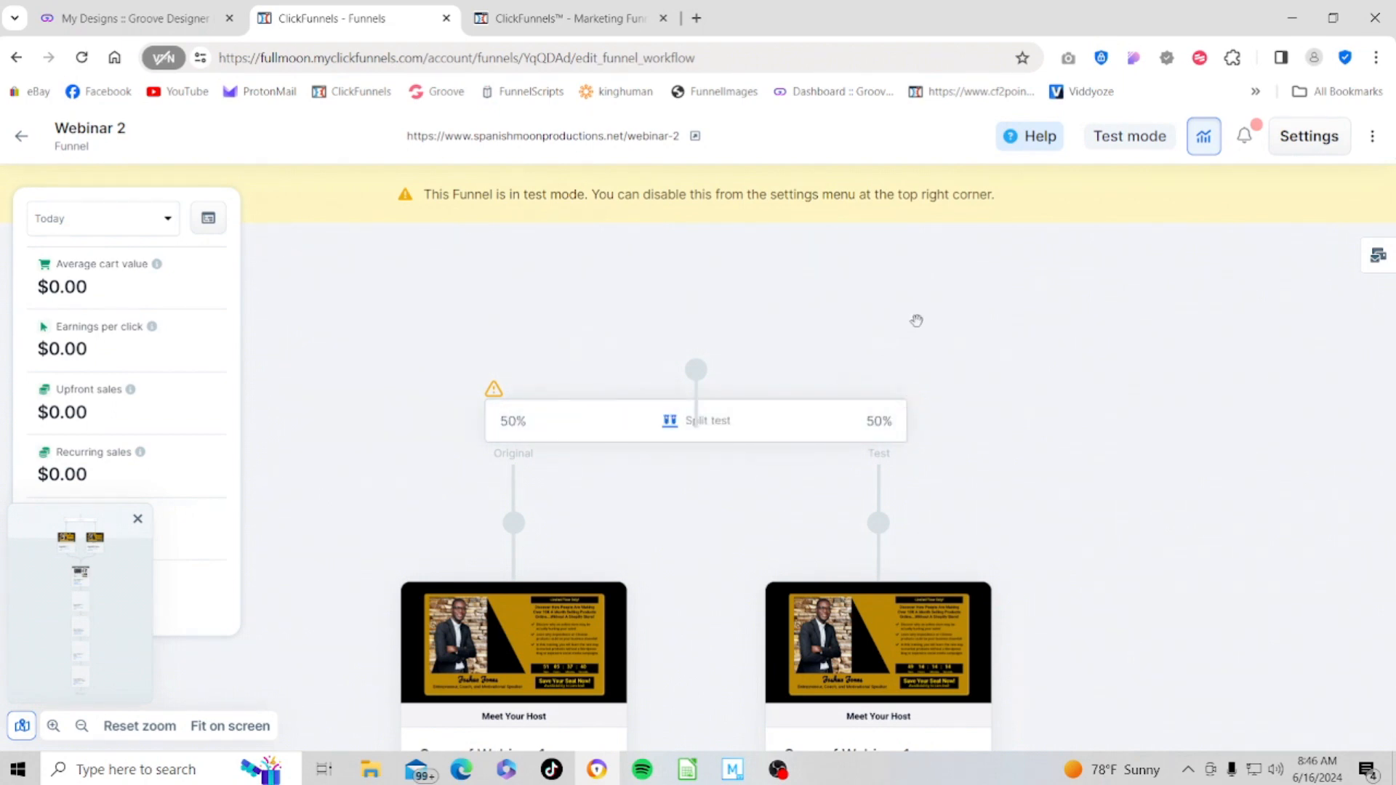
- Examine how both registration variants of the split test lead into the shared confirmation page and the following funnel pages
{"action": "scroll", "coordinate": [1039, 313], "scroll_direction": "down", "scroll_amount": 1}
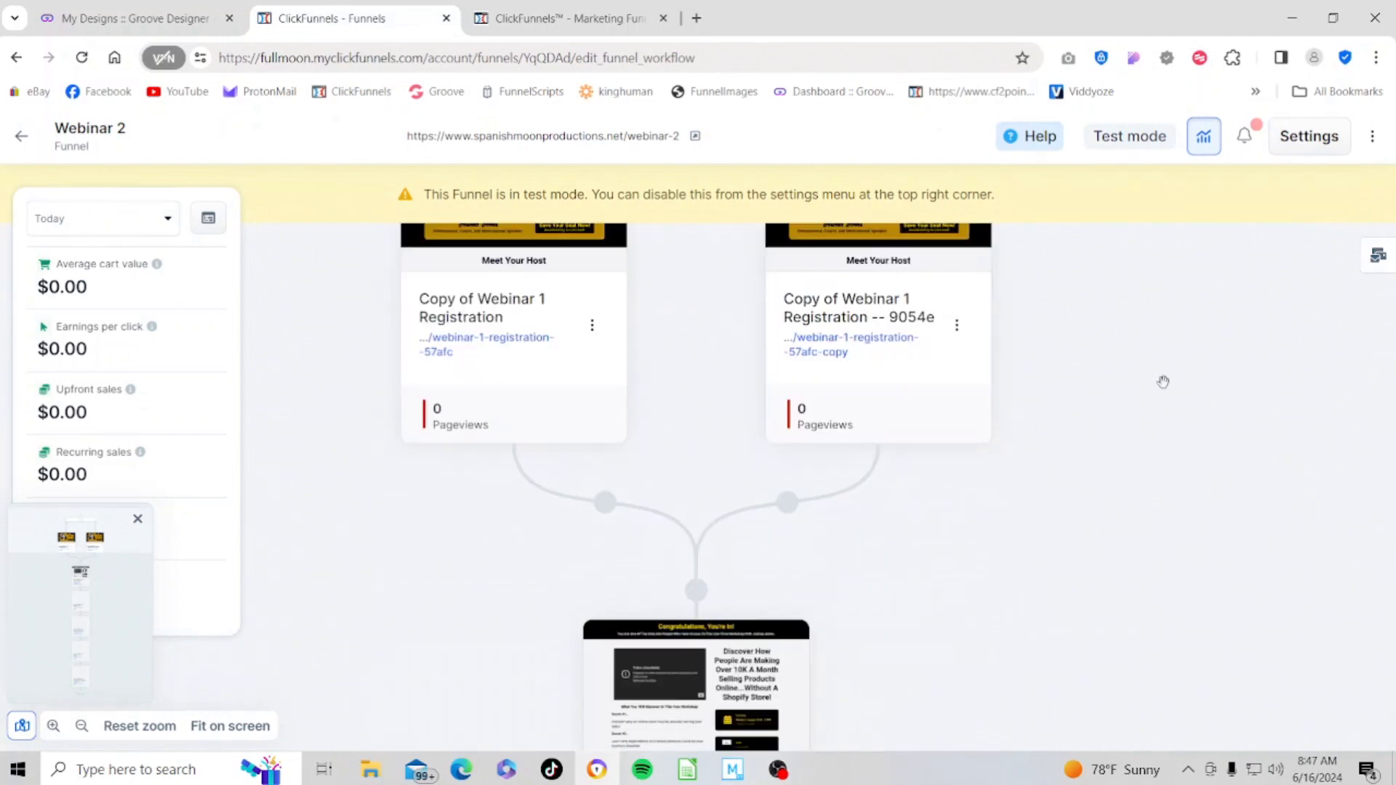
{"action": "scroll", "coordinate": [1163, 381], "scroll_direction": "down", "scroll_amount": 5}
{"action": "scroll", "coordinate": [1163, 382], "scroll_direction": "down", "scroll_amount": 10}
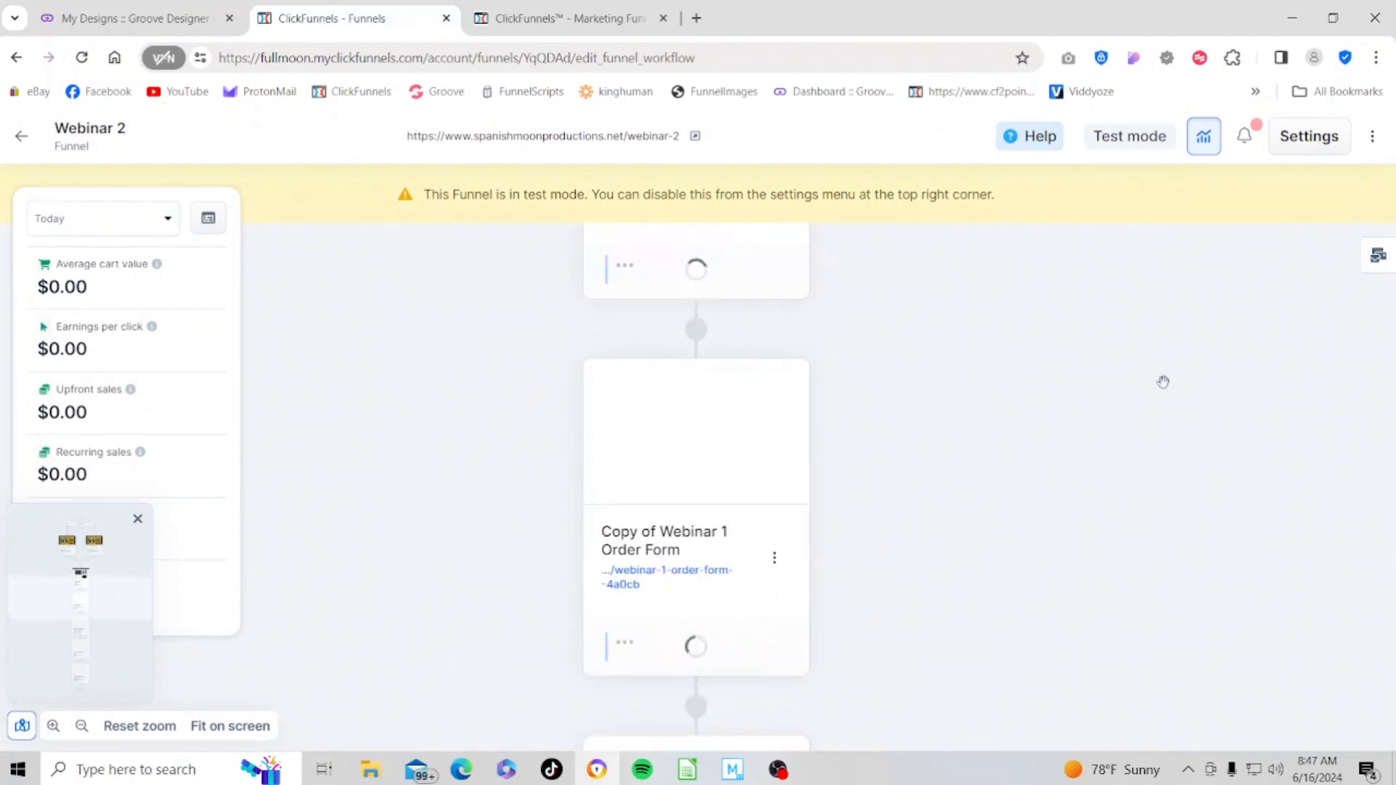
{"action": "scroll", "coordinate": [1163, 382], "scroll_direction": "up", "scroll_amount": 8}
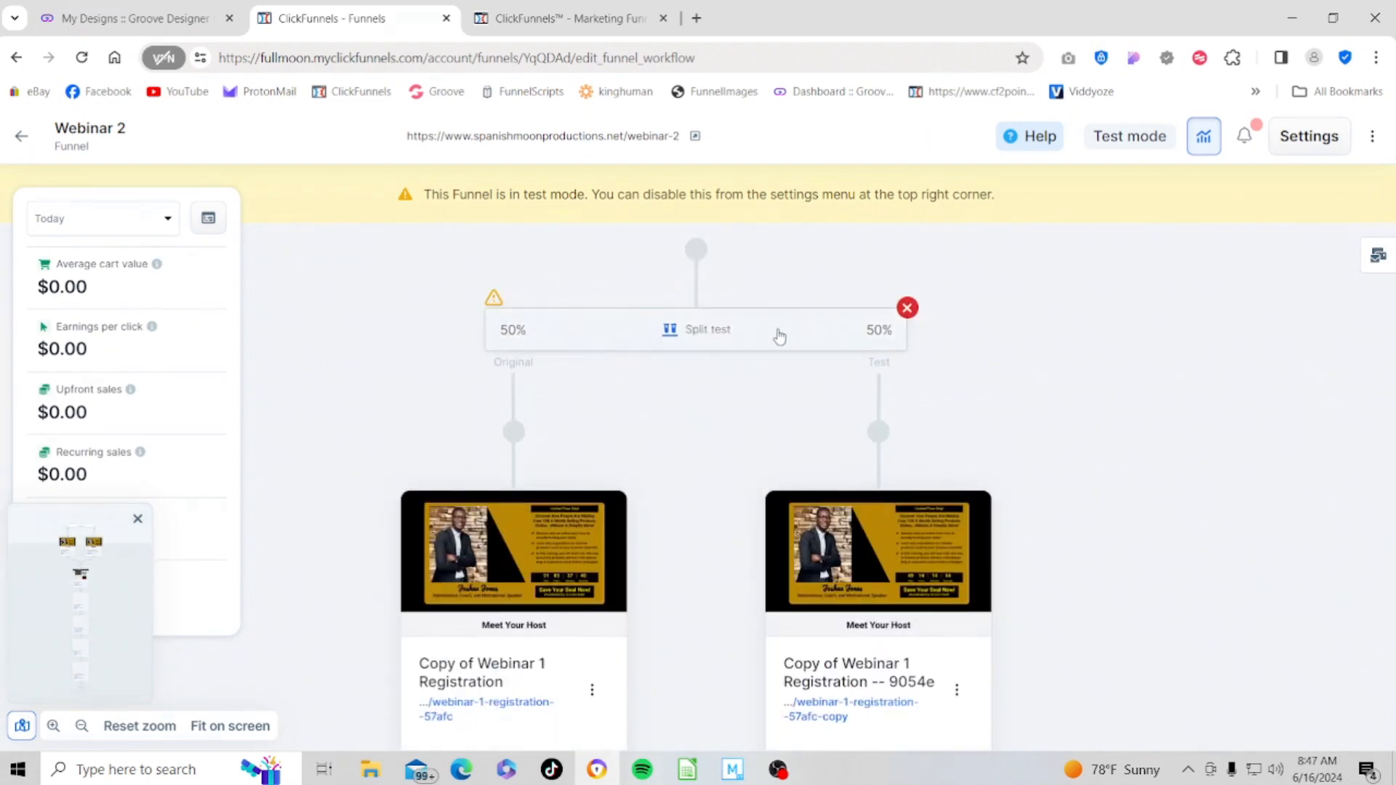
{"action": "scroll", "coordinate": [920, 387], "scroll_direction": "down", "scroll_amount": 3}
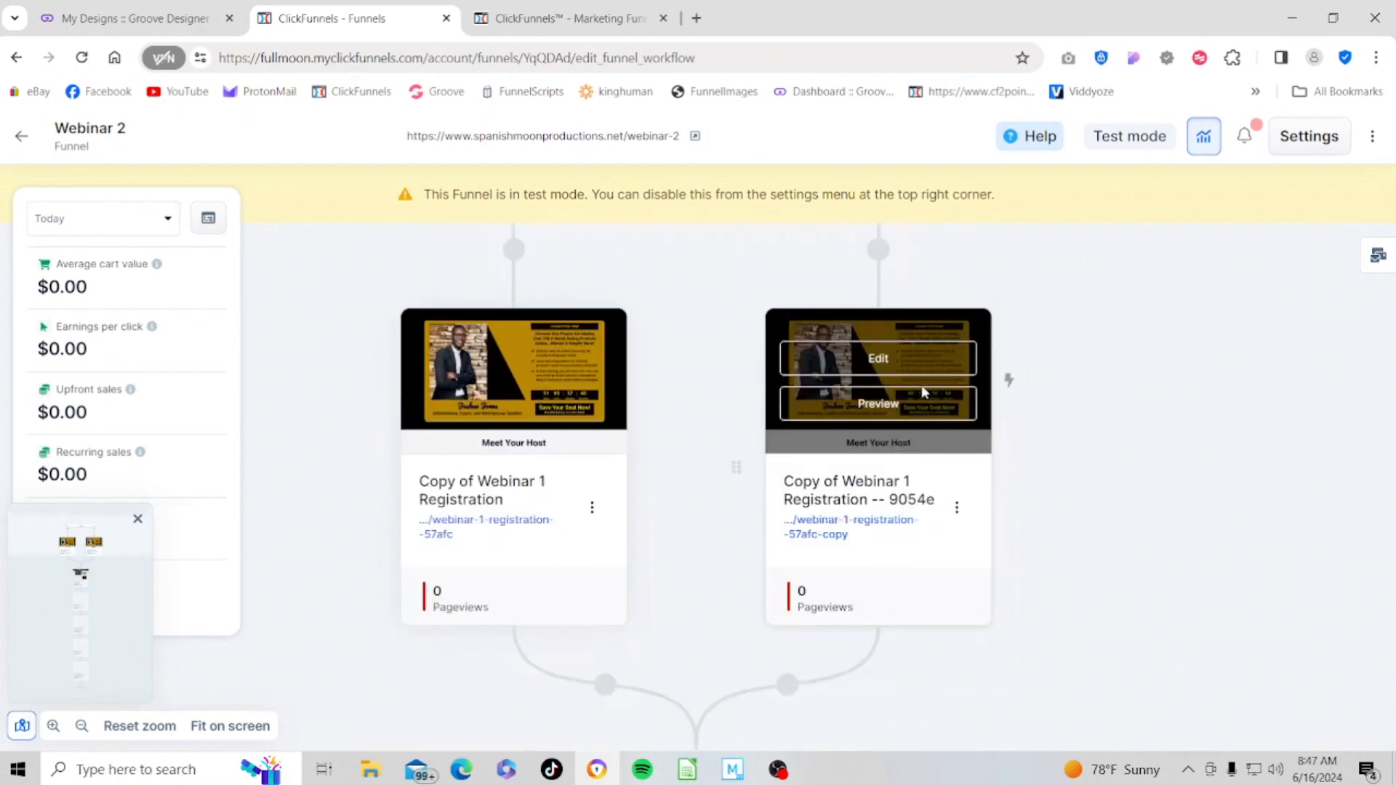
{"action": "scroll", "coordinate": [1039, 496], "scroll_direction": "down", "scroll_amount": 2}
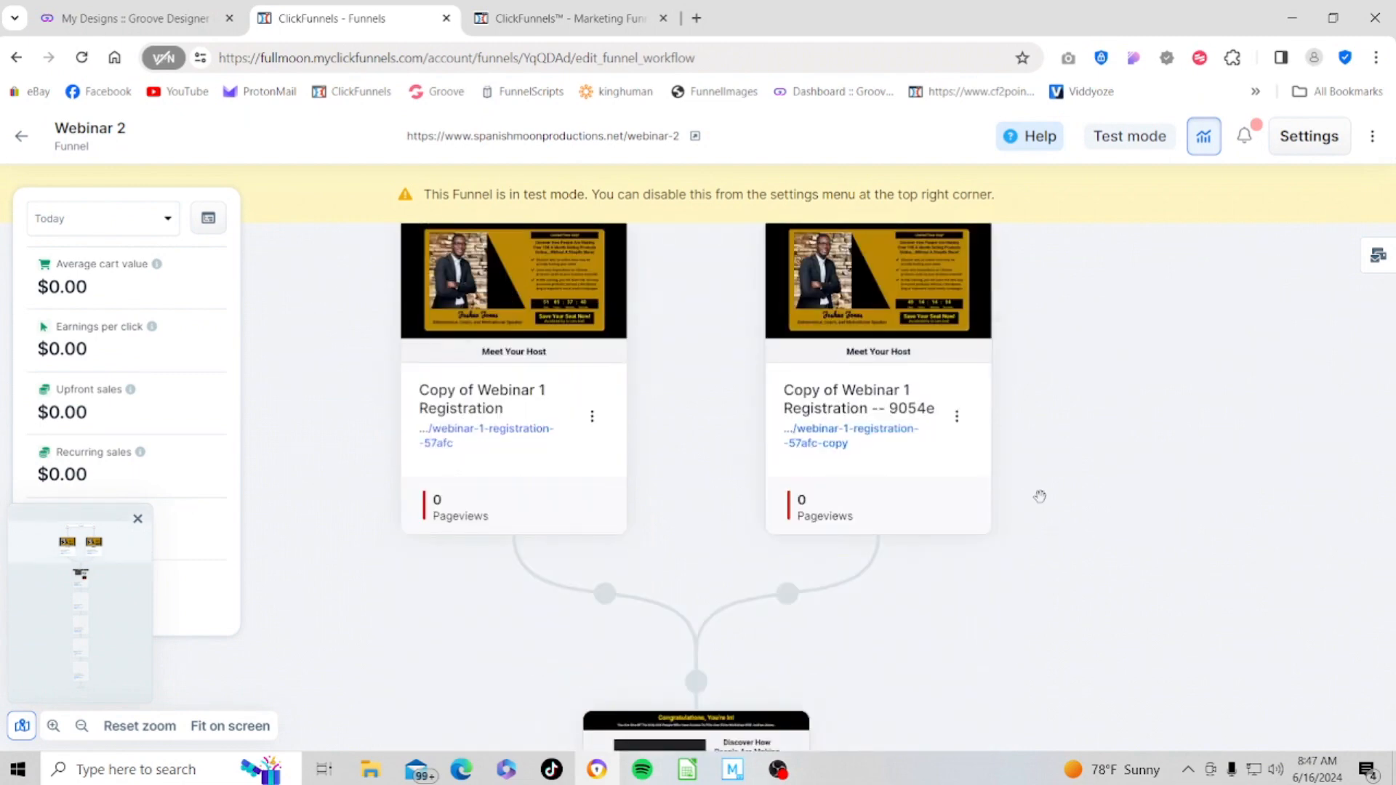
{"action": "scroll", "coordinate": [1039, 496], "scroll_direction": "down", "scroll_amount": 2}
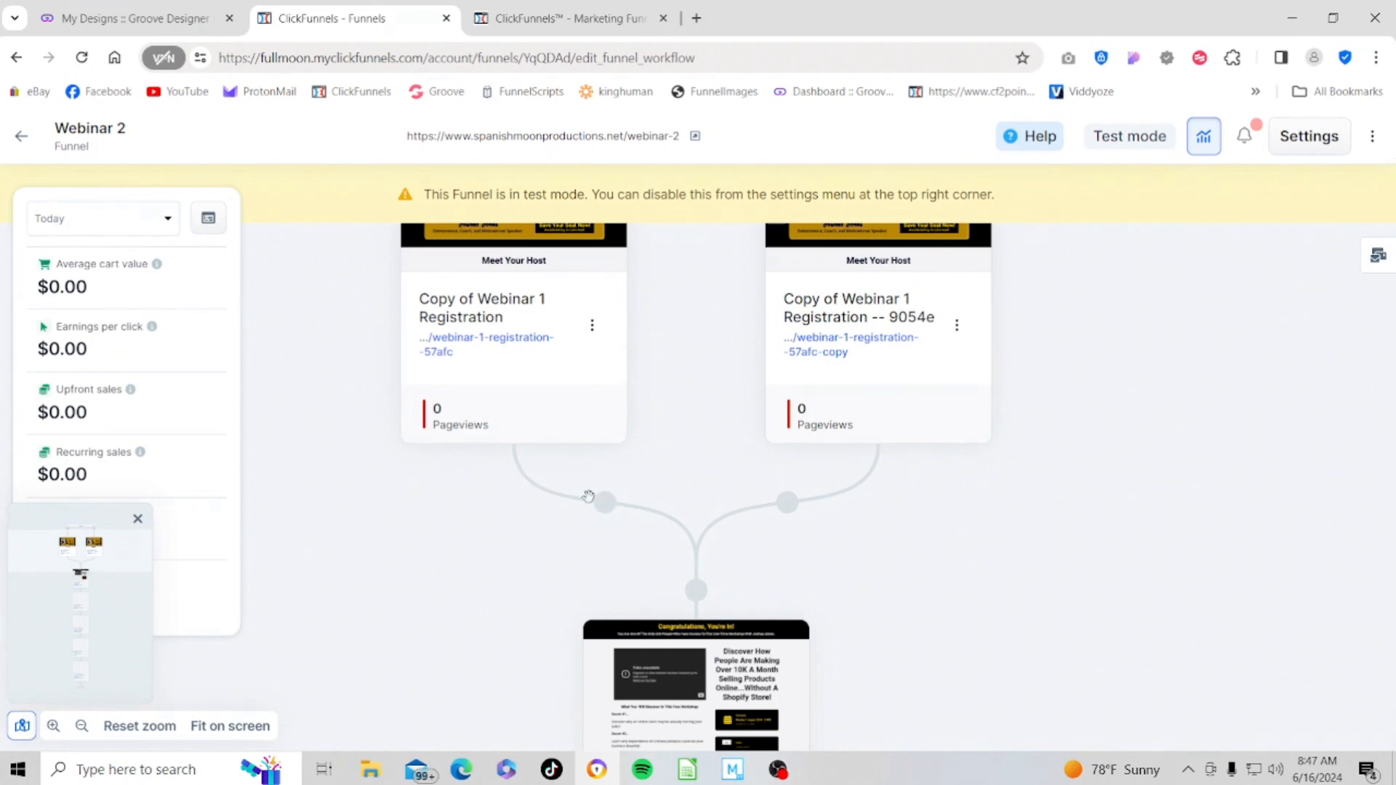
{"action": "scroll", "coordinate": [996, 586], "scroll_direction": "down", "scroll_amount": 4}
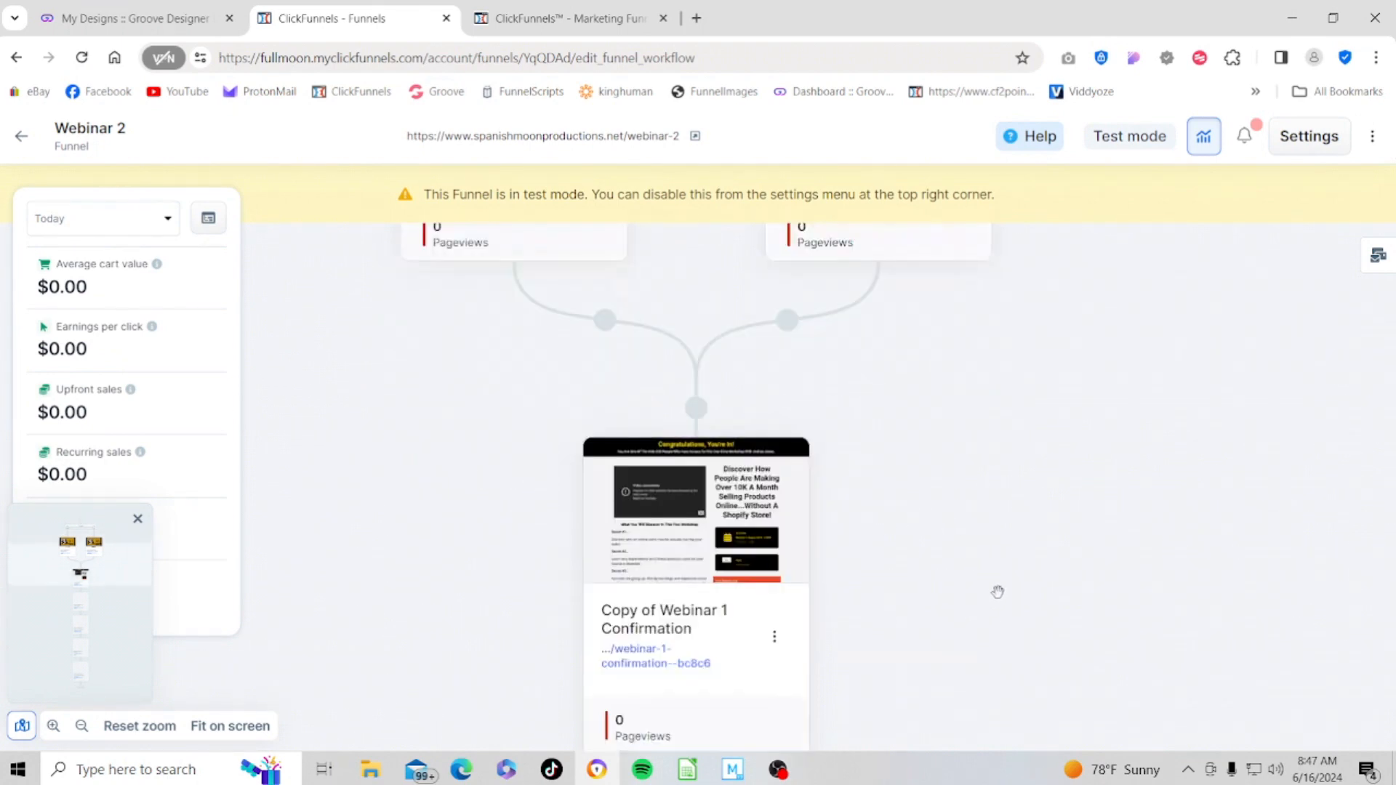
{"action": "scroll", "coordinate": [997, 592], "scroll_direction": "up", "scroll_amount": 8}
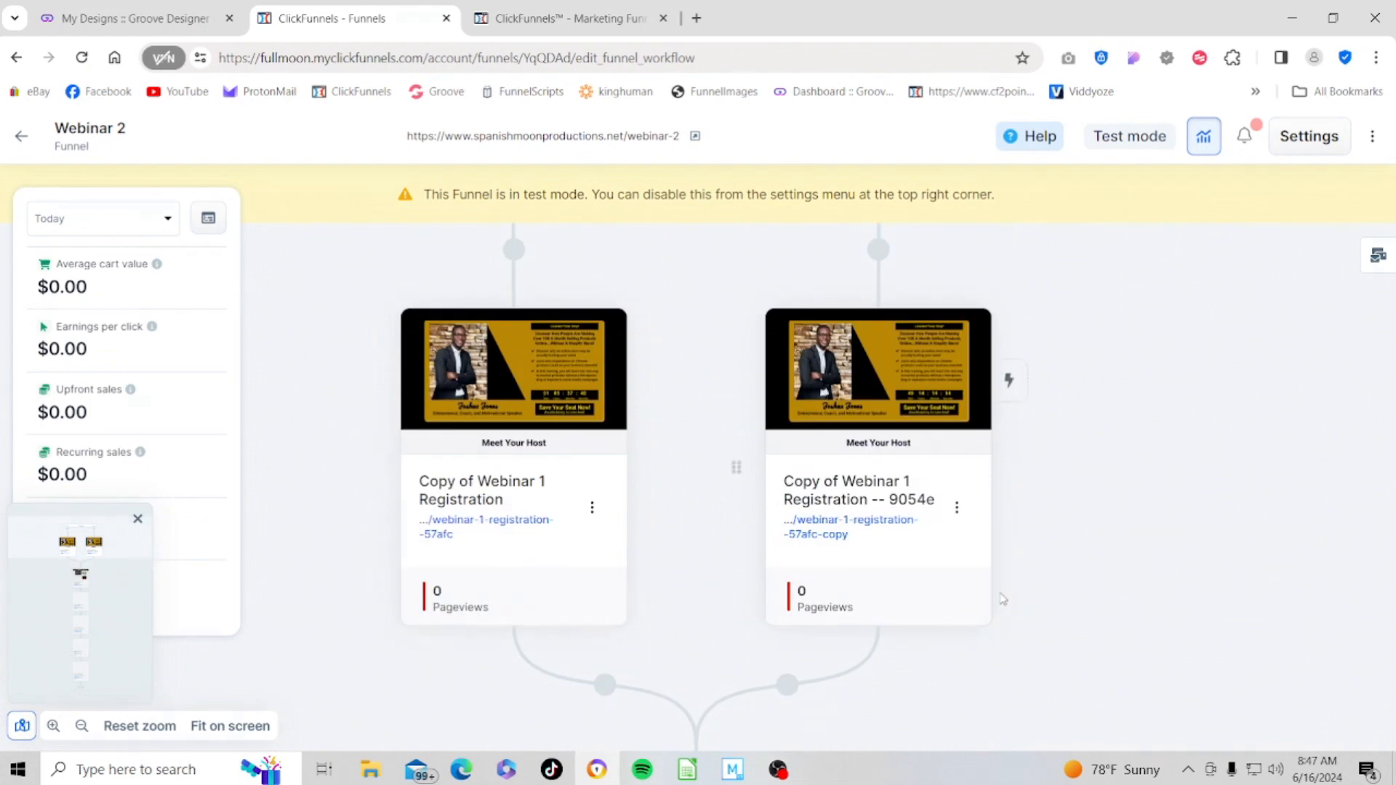
- Review the two registration variants in the split test and the page options offered for the duplicate
{"action": "mouse_move", "coordinate": [804, 386]}
{"action": "mouse_move", "coordinate": [952, 337]}
{"action": "scroll", "coordinate": [1073, 289], "scroll_direction": "down", "scroll_amount": 1}
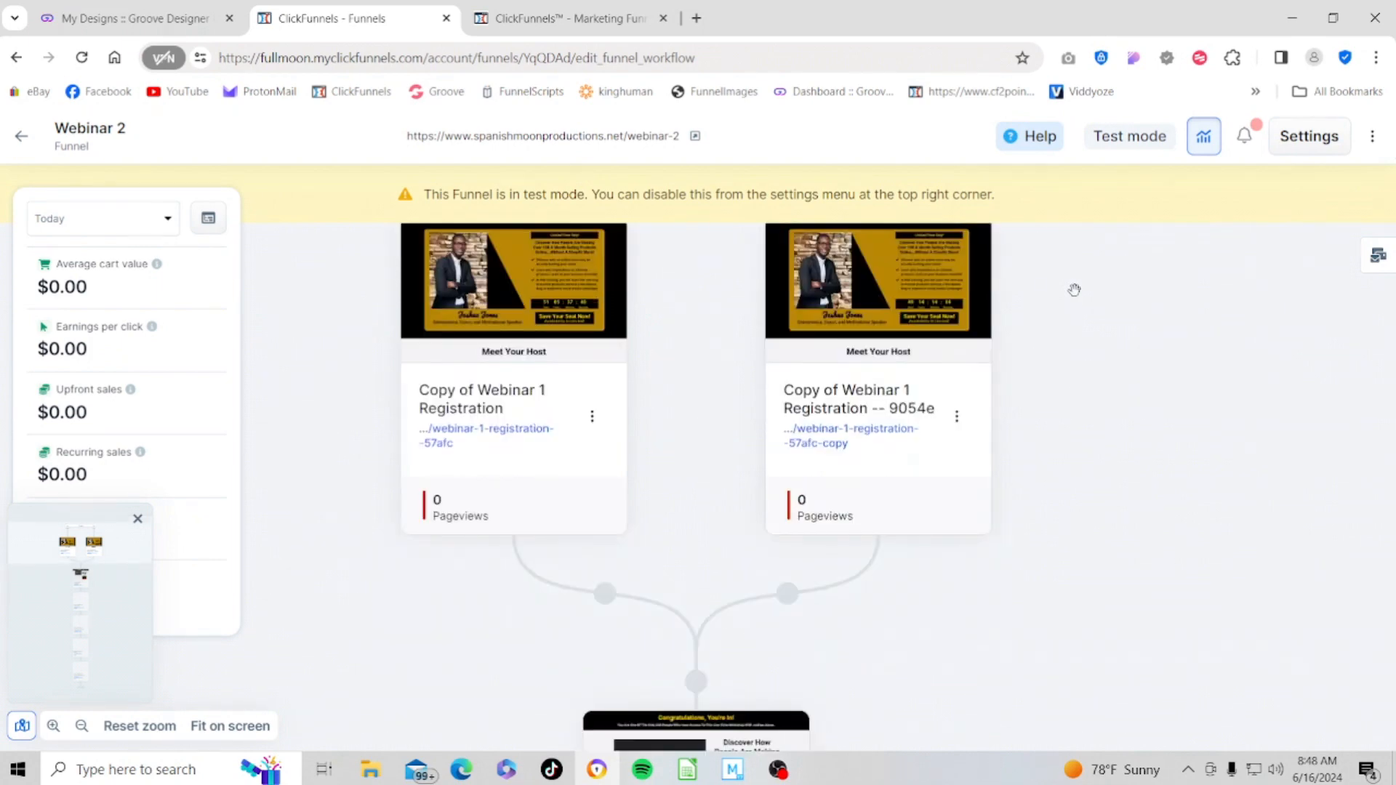
{"action": "left_click", "coordinate": [957, 417]}
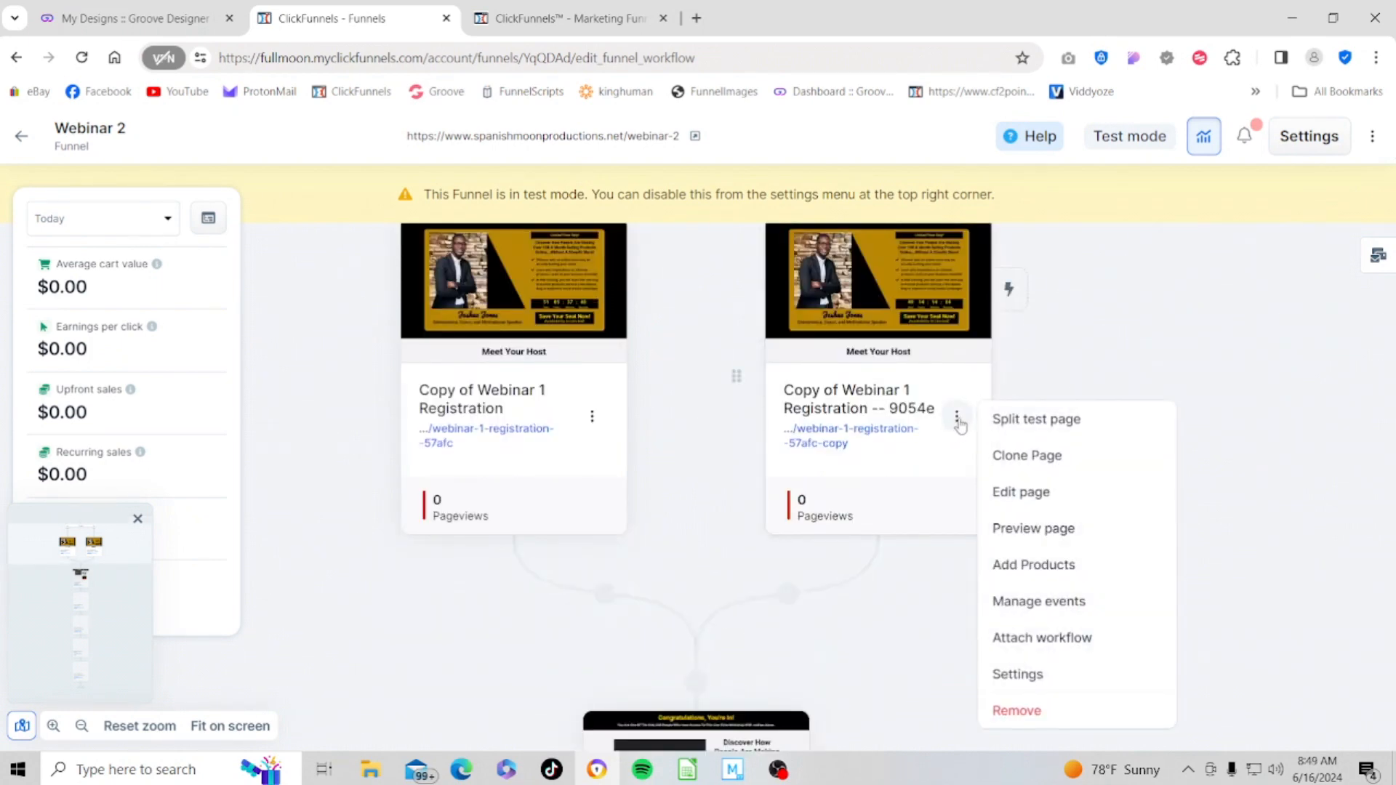
{"action": "left_click", "coordinate": [1166, 320]}
{"action": "scroll", "coordinate": [1166, 319], "scroll_direction": "up", "scroll_amount": 1}
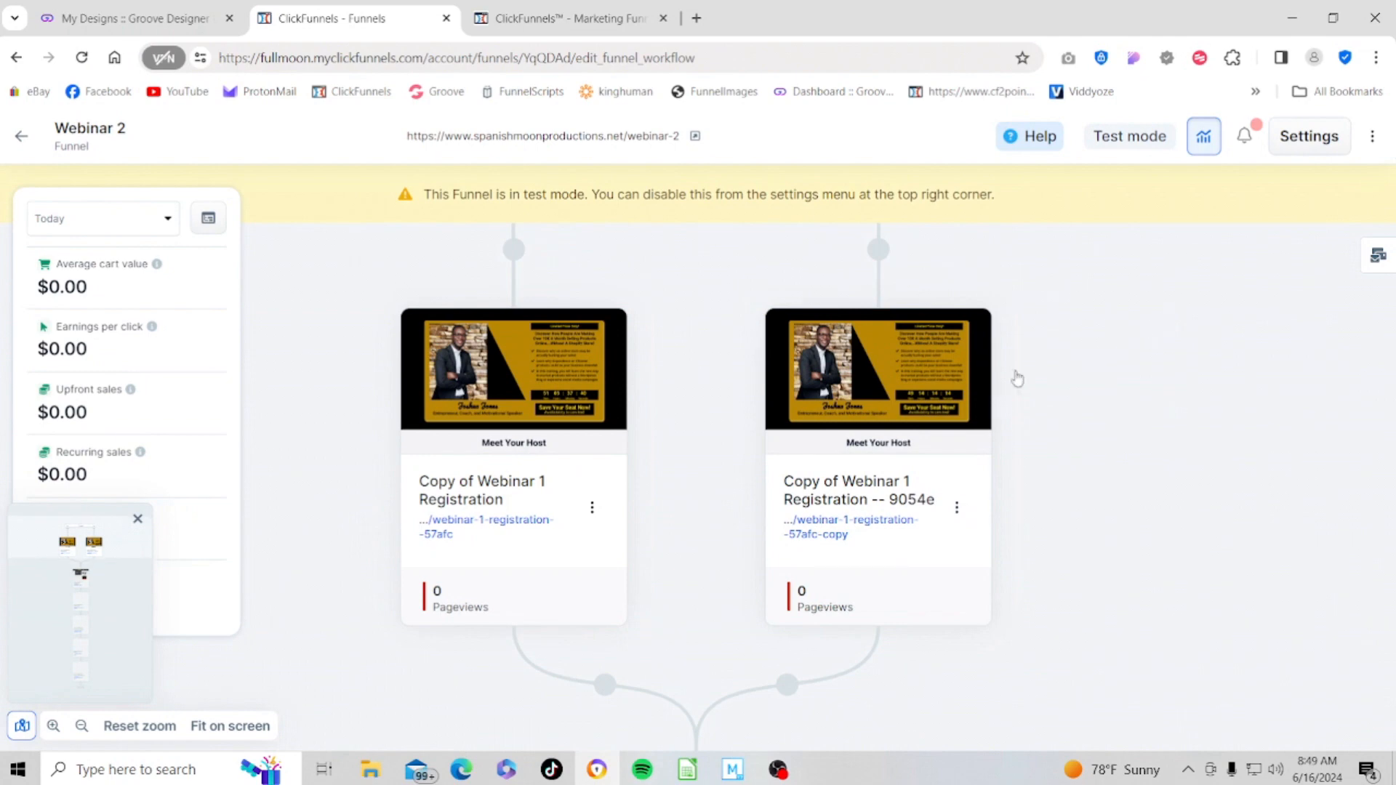
{"action": "mouse_move", "coordinate": [1004, 377]}
{"action": "scroll", "coordinate": [1030, 283], "scroll_direction": "up", "scroll_amount": 2}
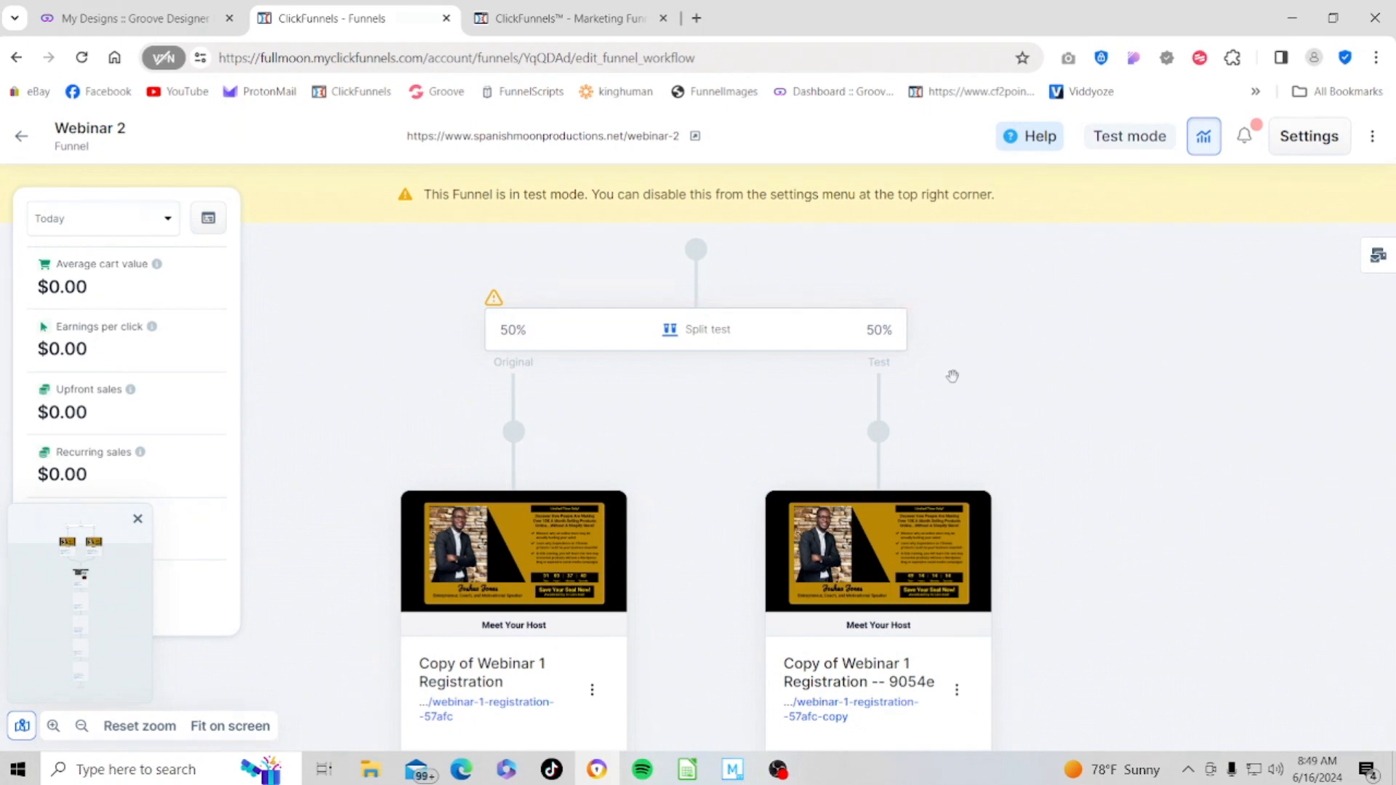
{"action": "scroll", "coordinate": [909, 407], "scroll_direction": "down", "scroll_amount": 3}
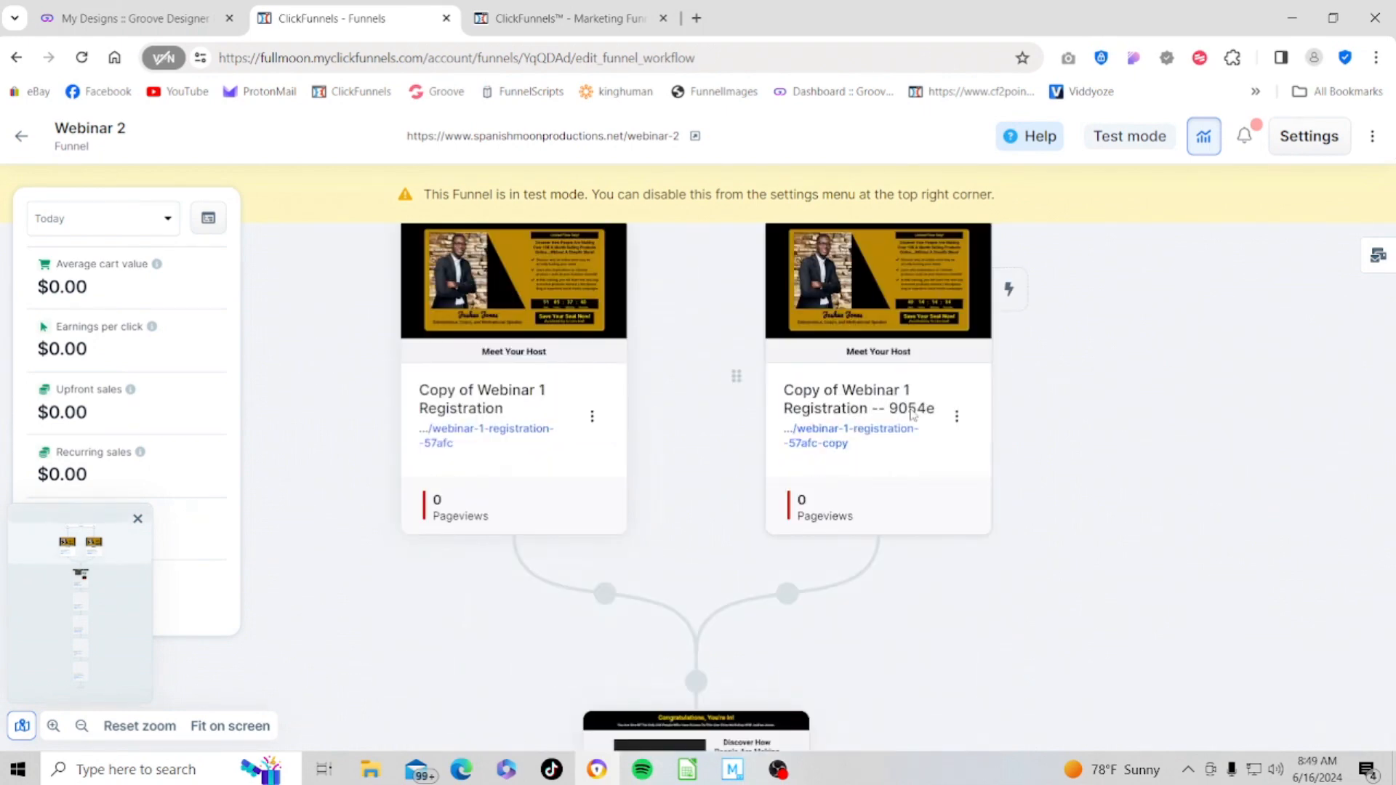
{"action": "mouse_move", "coordinate": [688, 695]}
{"action": "scroll", "coordinate": [1143, 327], "scroll_direction": "up", "scroll_amount": 1}
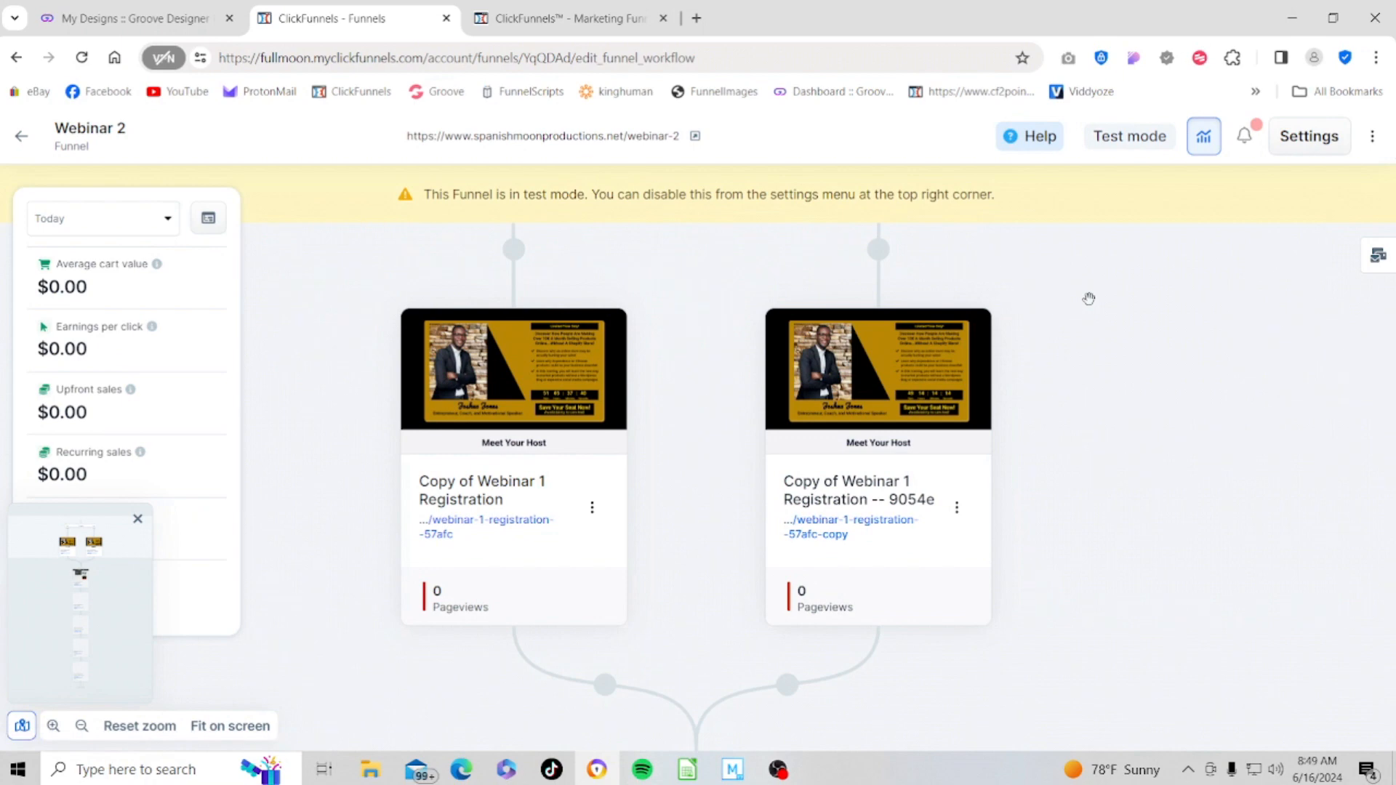
- Remove the registration page's split test together with all items in its Right (Test) path, and check the flow into the confirmation page
{"action": "scroll", "coordinate": [1088, 298], "scroll_direction": "up", "scroll_amount": 1}
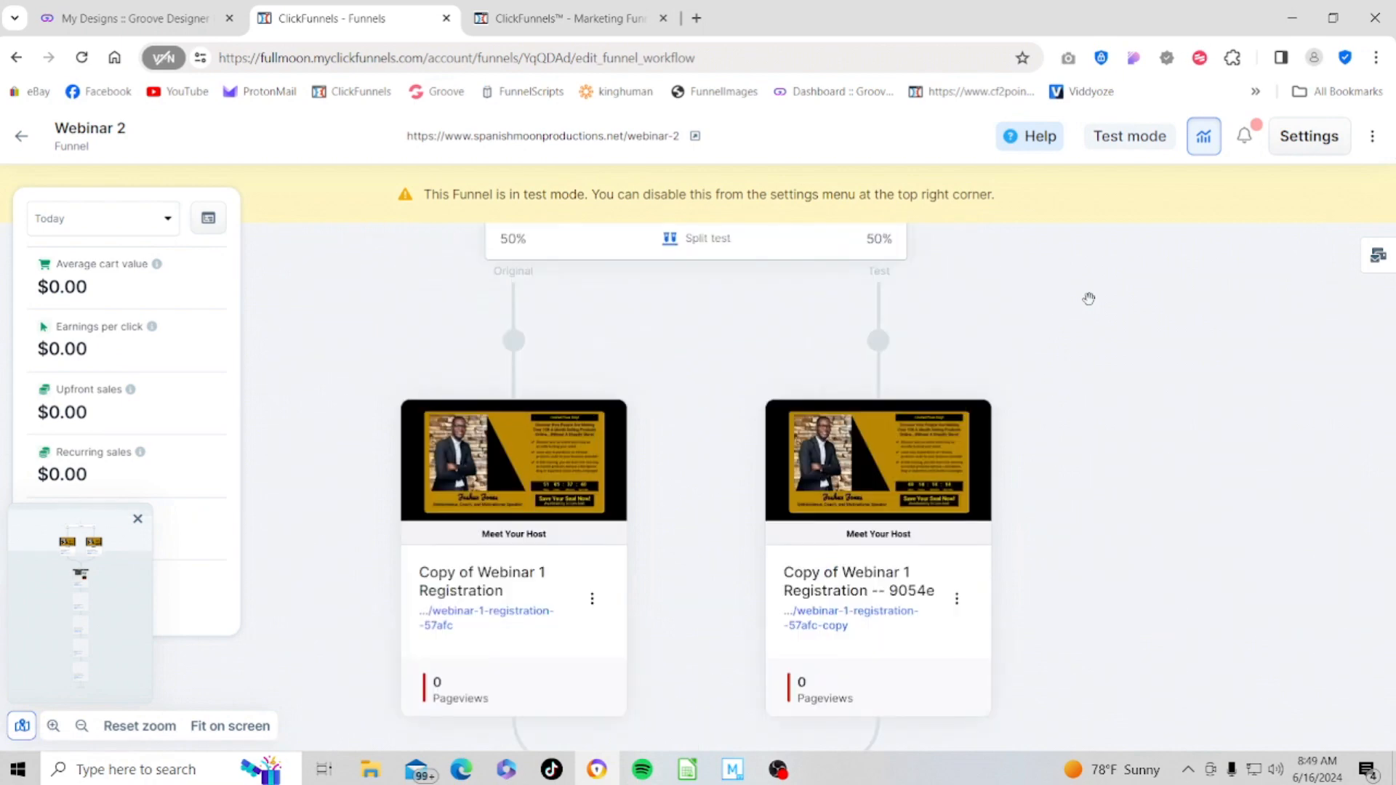
{"action": "scroll", "coordinate": [1088, 298], "scroll_direction": "up", "scroll_amount": 1}
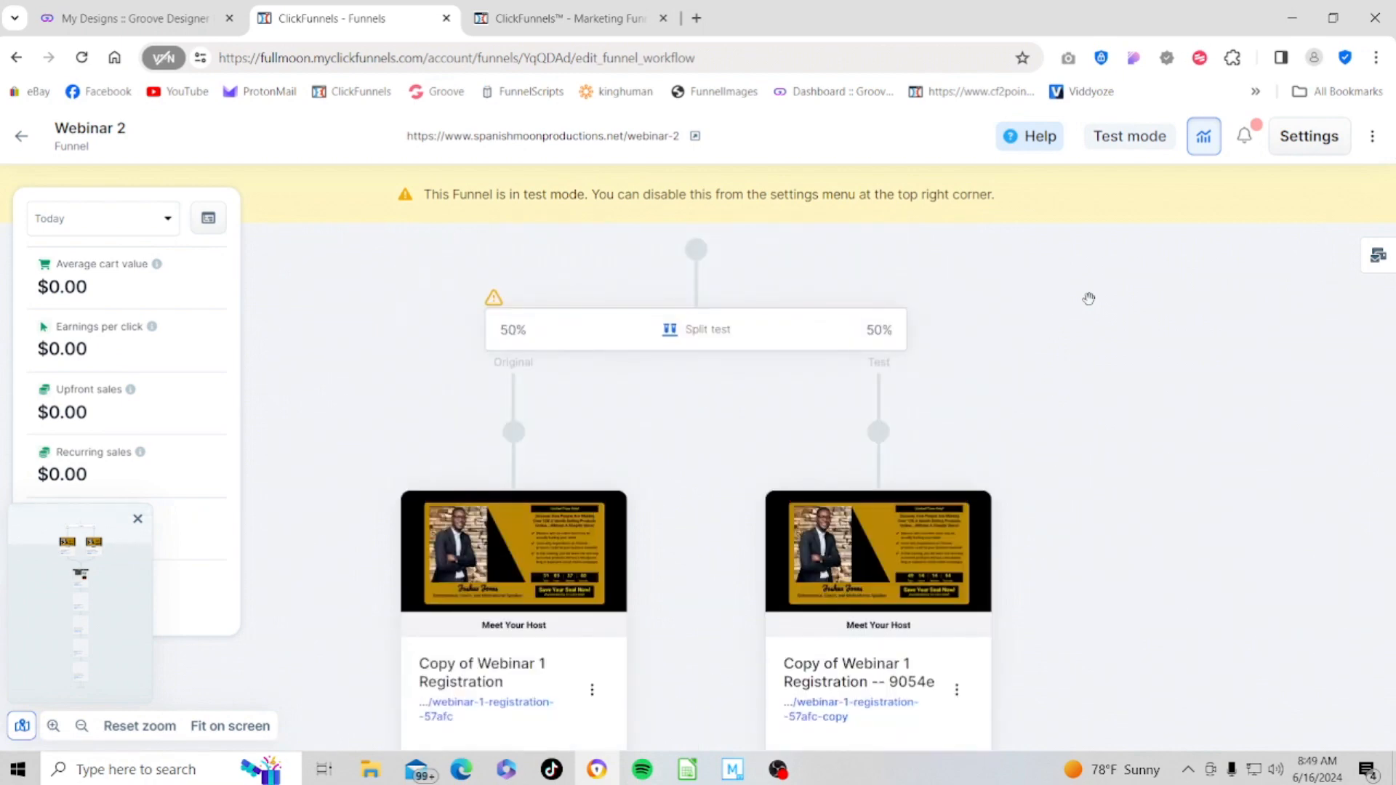
{"action": "mouse_move", "coordinate": [857, 342]}
{"action": "mouse_move", "coordinate": [905, 312]}
{"action": "left_click", "coordinate": [906, 309]}
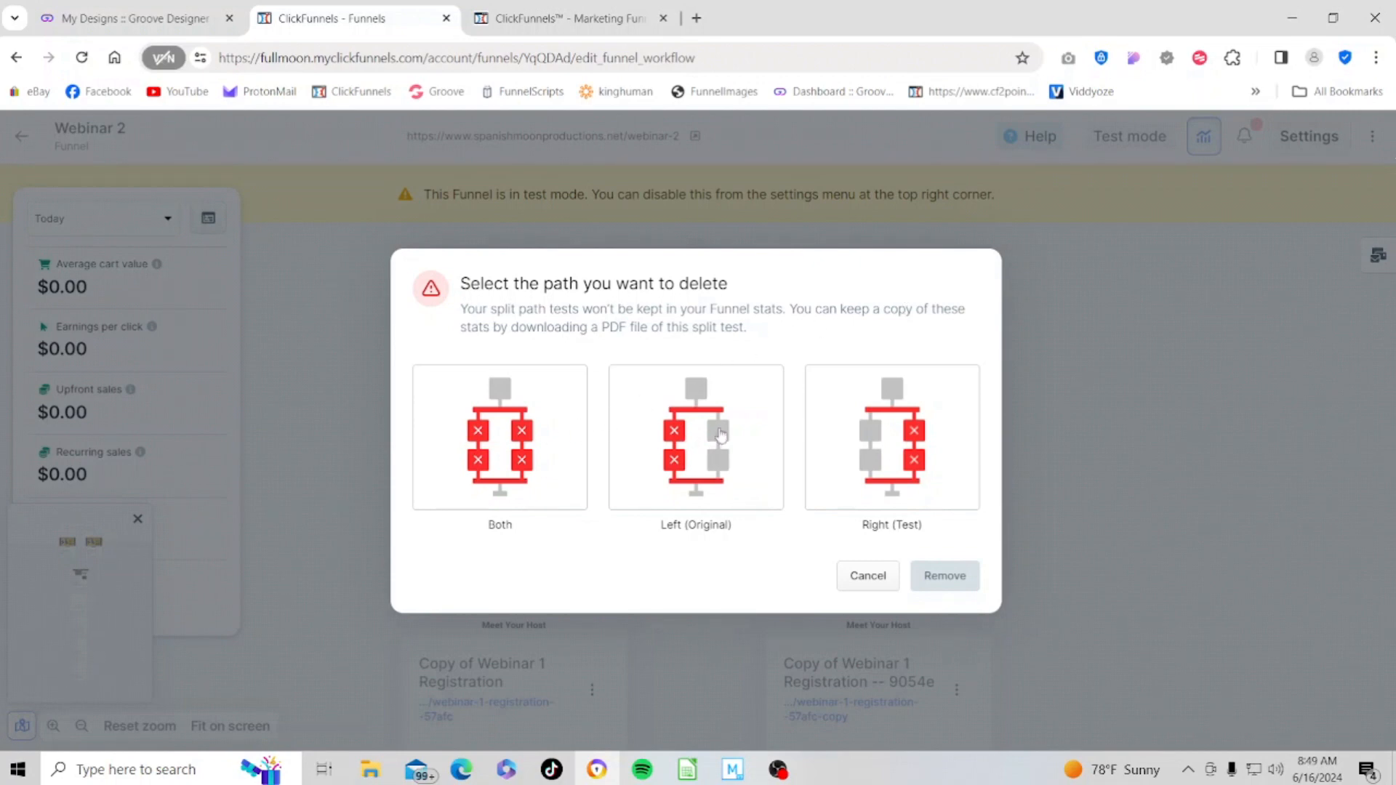
{"action": "left_click", "coordinate": [903, 431]}
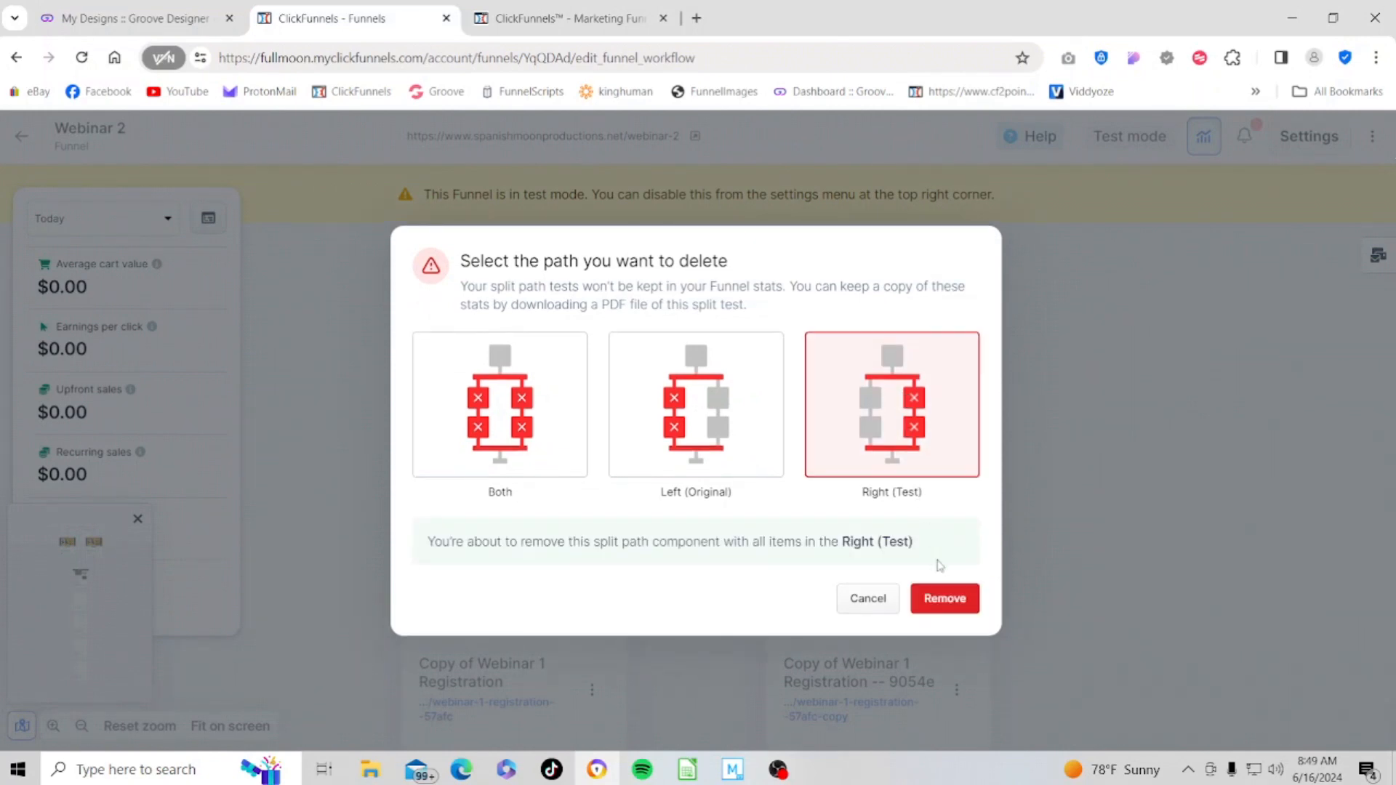
{"action": "left_click", "coordinate": [945, 601]}
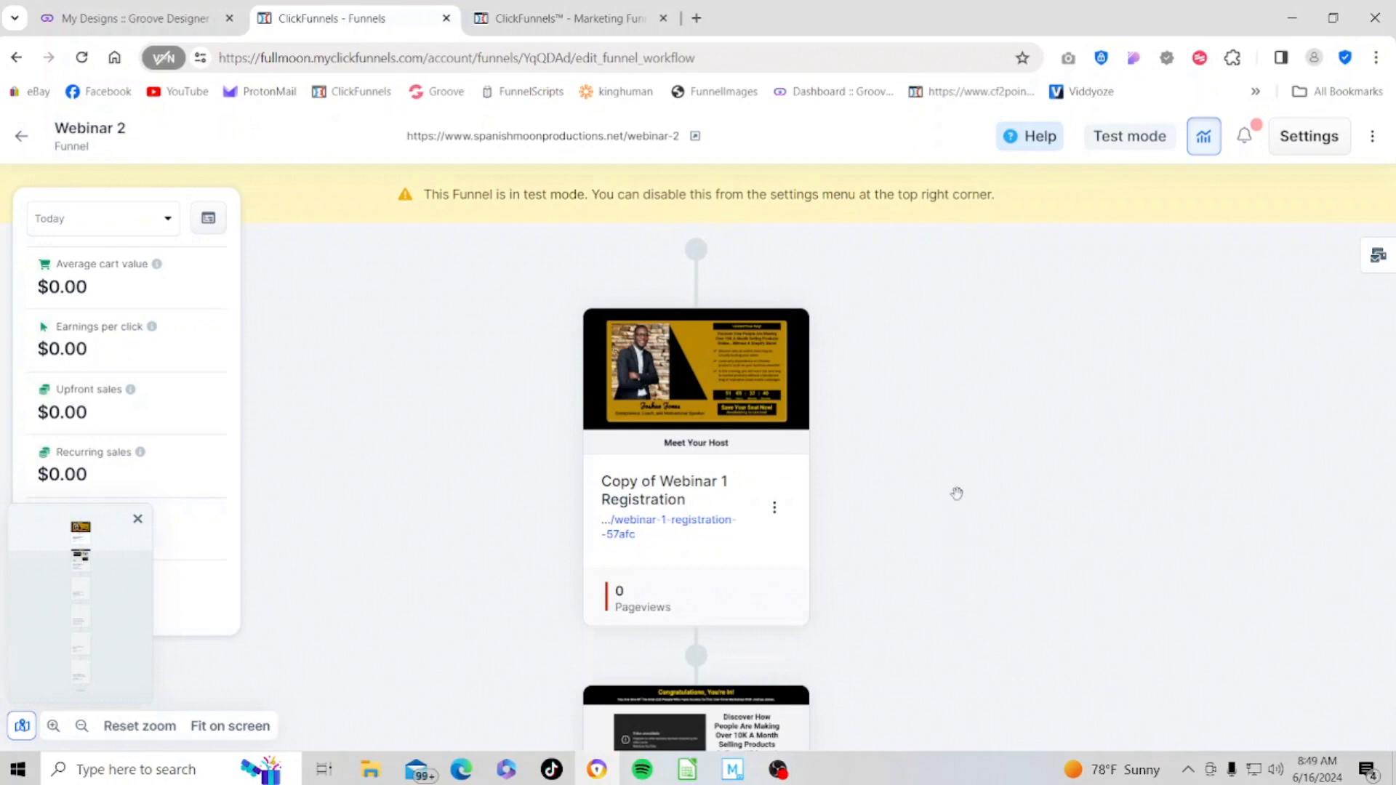
{"action": "scroll", "coordinate": [956, 487], "scroll_direction": "up", "scroll_amount": 1}
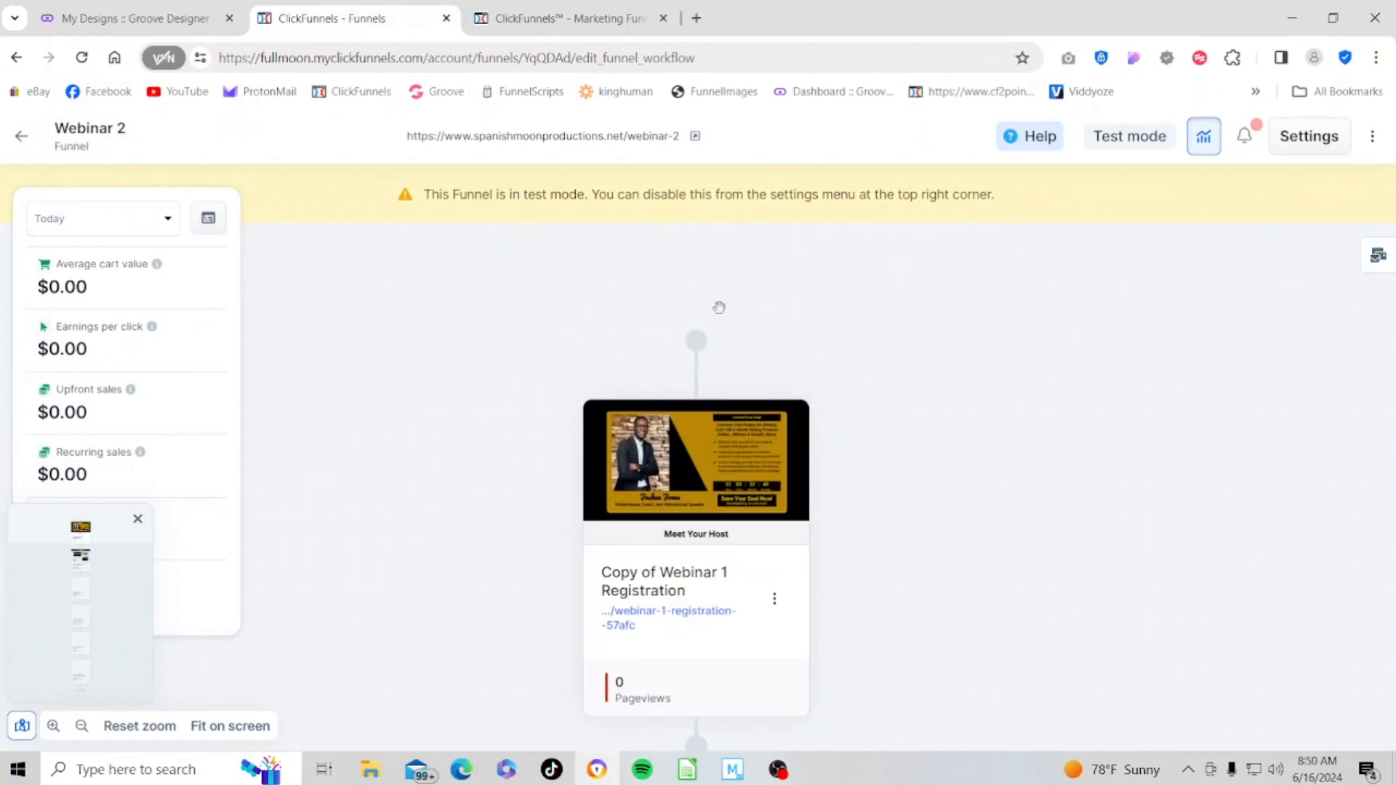
{"action": "scroll", "coordinate": [720, 309], "scroll_direction": "down", "scroll_amount": 5}
{"action": "scroll", "coordinate": [721, 311], "scroll_direction": "up", "scroll_amount": 1}
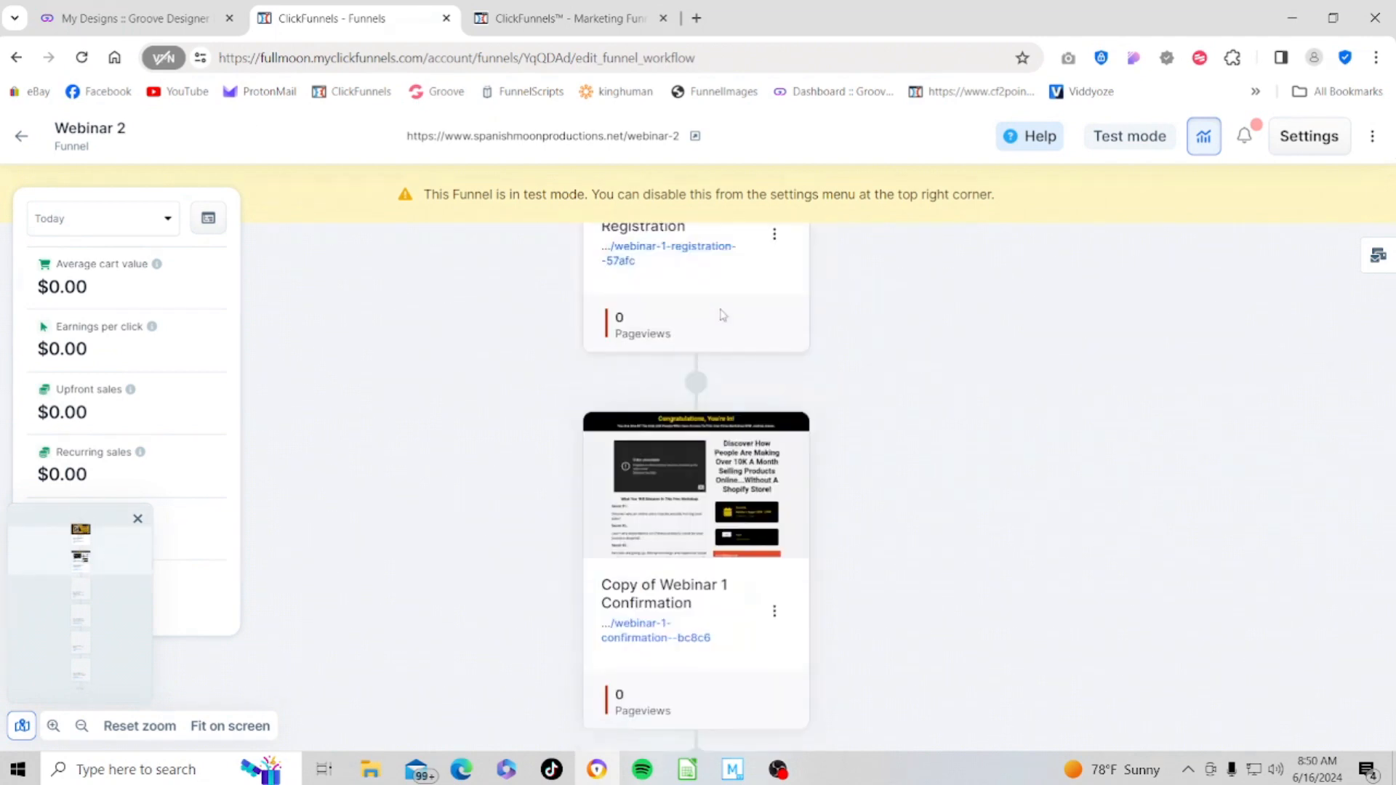
{"action": "scroll", "coordinate": [722, 314], "scroll_direction": "up", "scroll_amount": 3}
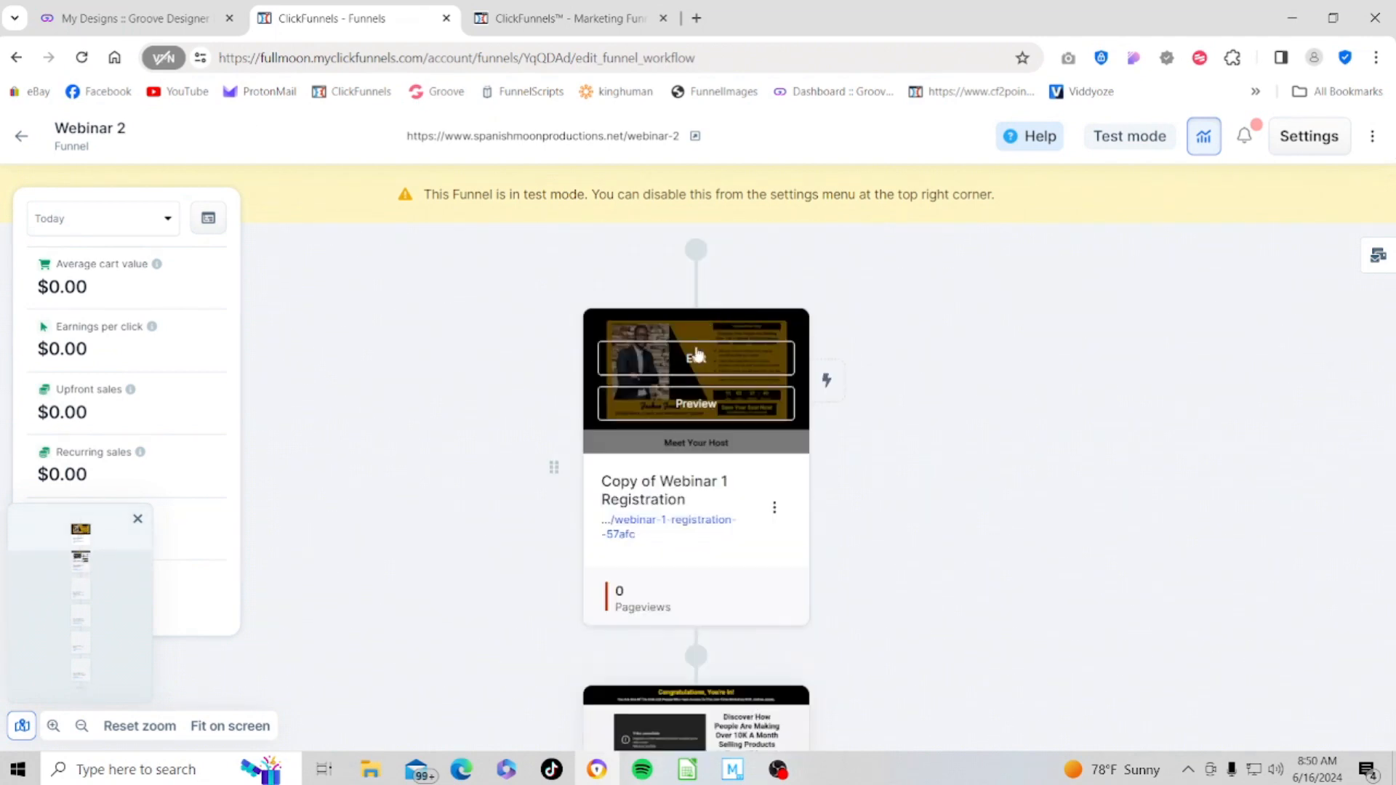